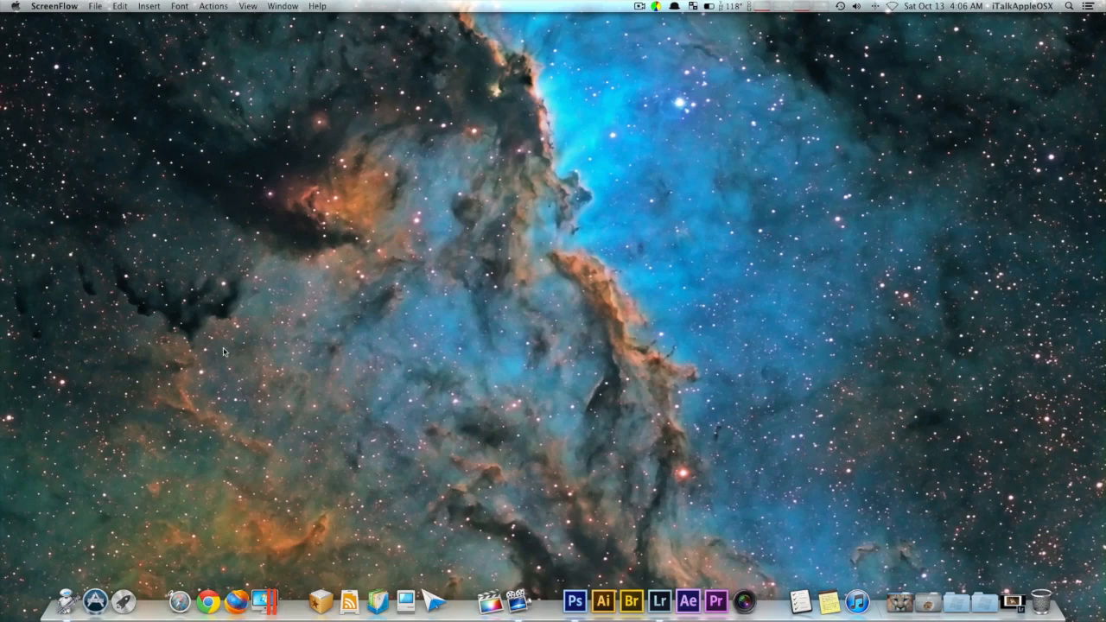
Bring up the woman's photo in Lightroom and the King Kong composite in Photoshop, and minimize both windows.
left_click(659, 602)
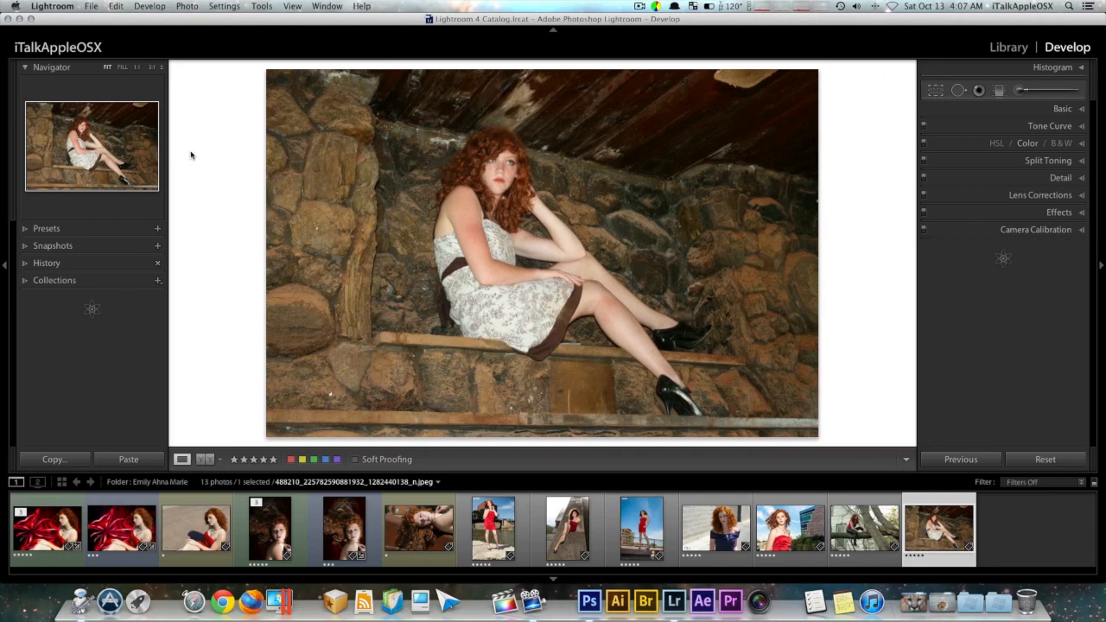
left_click(591, 602)
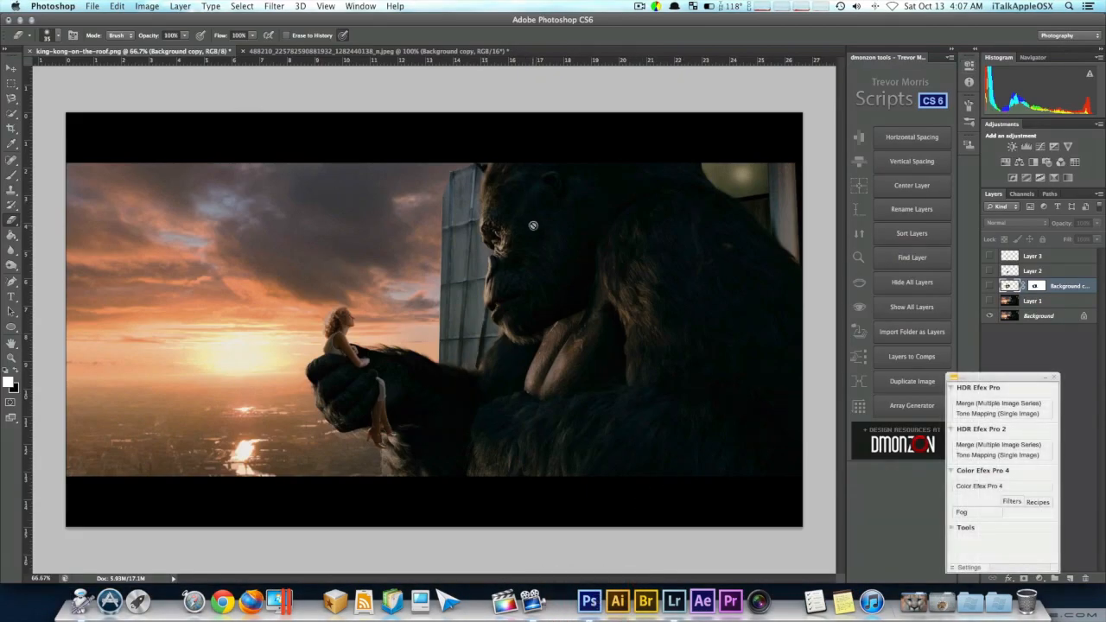
left_click(208, 54)
left_click(20, 24)
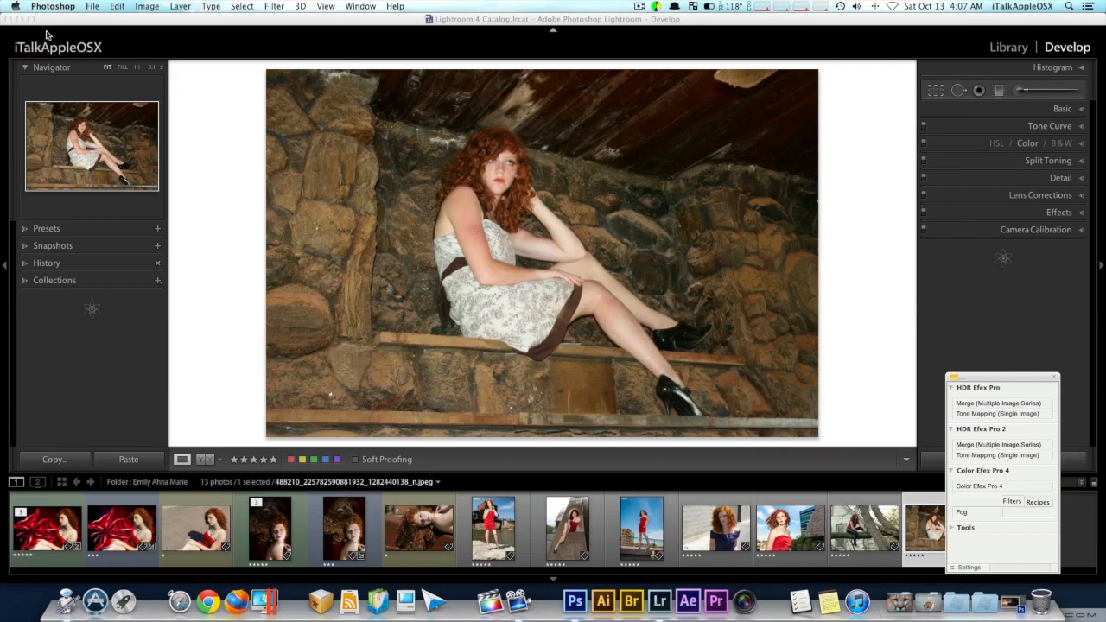
left_click(19, 21)
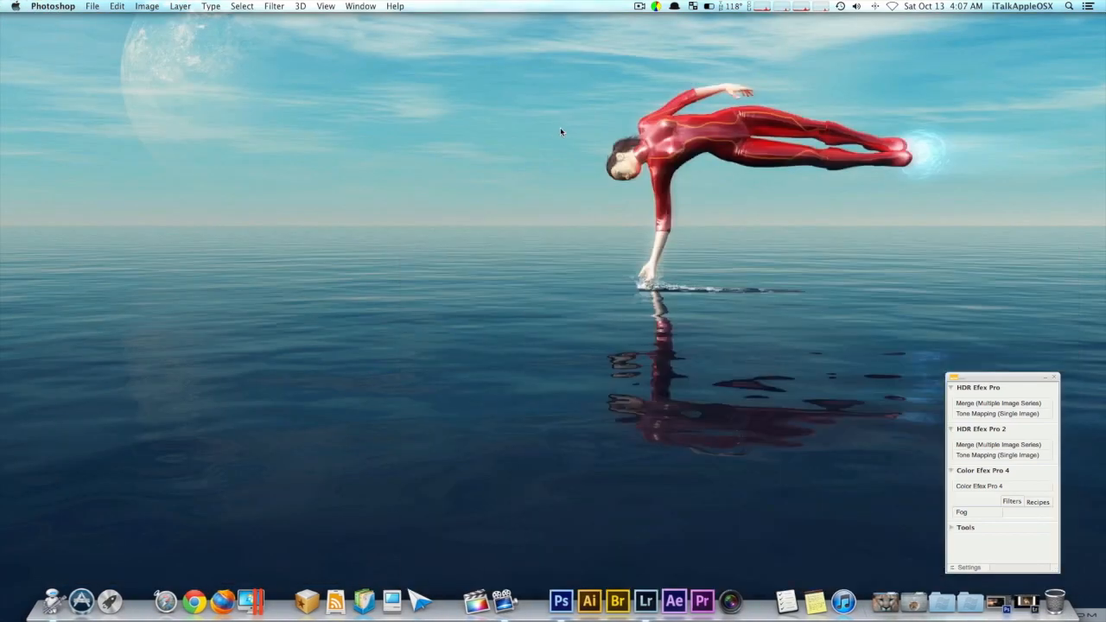
Place King_Kong_Wallpaper_1024x768-924328.jpeg, kingkiobg1.jpeg and king_kong_2005-1.jpeg in the middle of the main display's desktop.
left_click(562, 128)
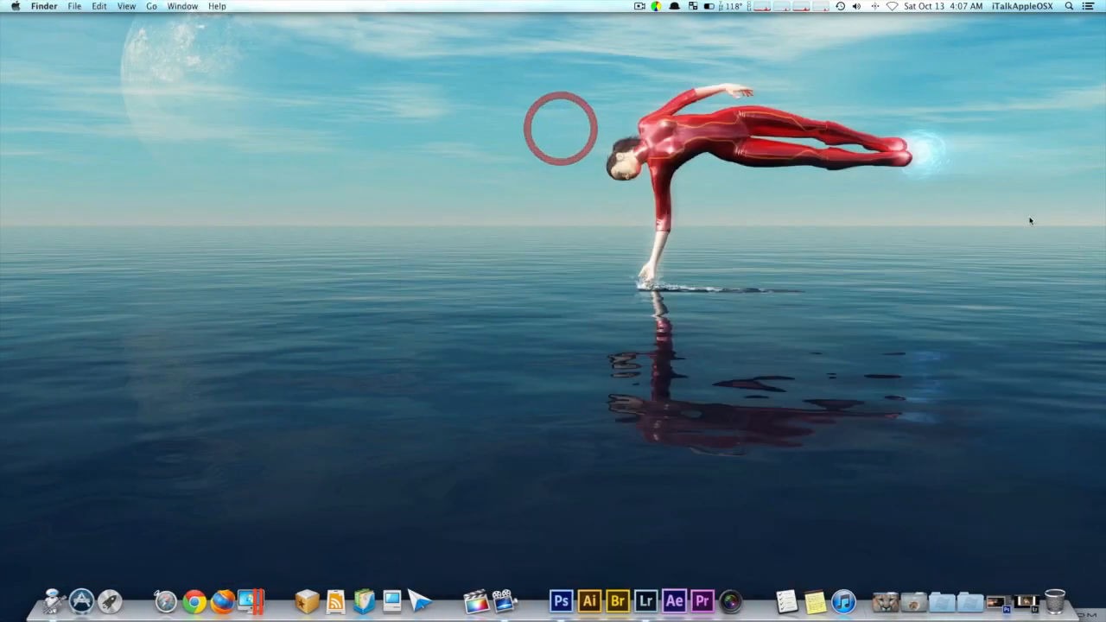
left_click_drag(1013, 275, 443, 239)
left_click(699, 240)
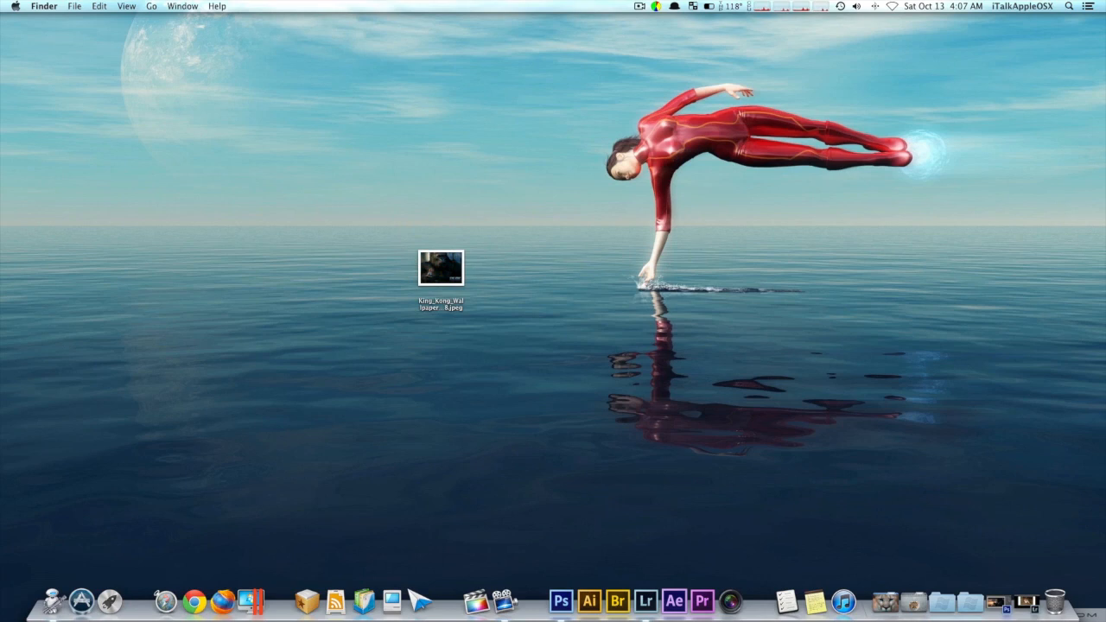
left_click_drag(1102, 221, 787, 194)
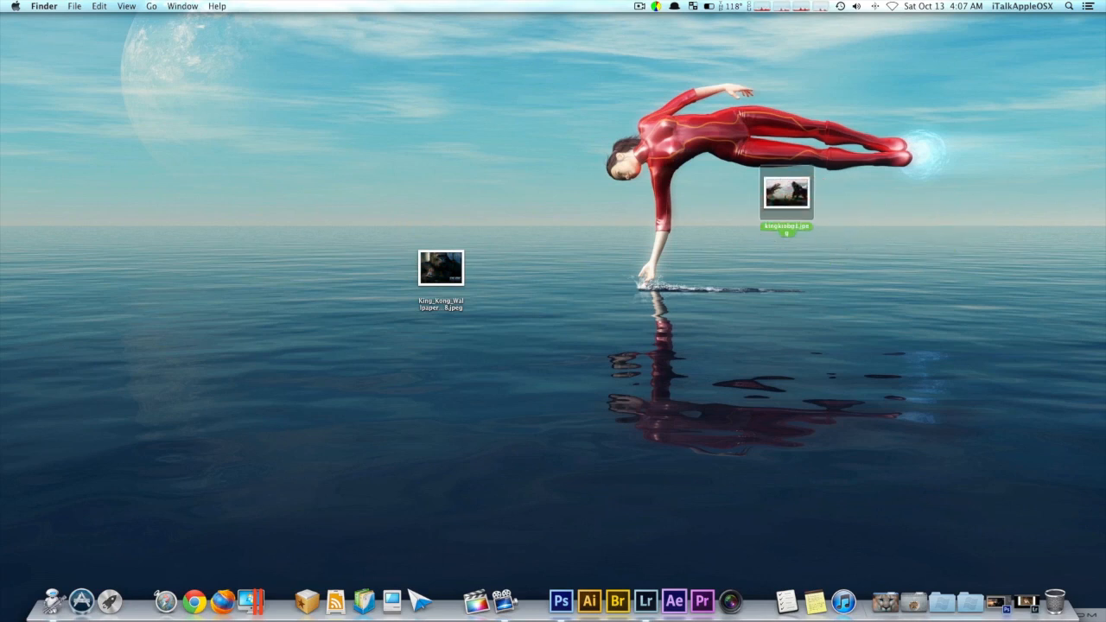
left_click_drag(1102, 226, 614, 193)
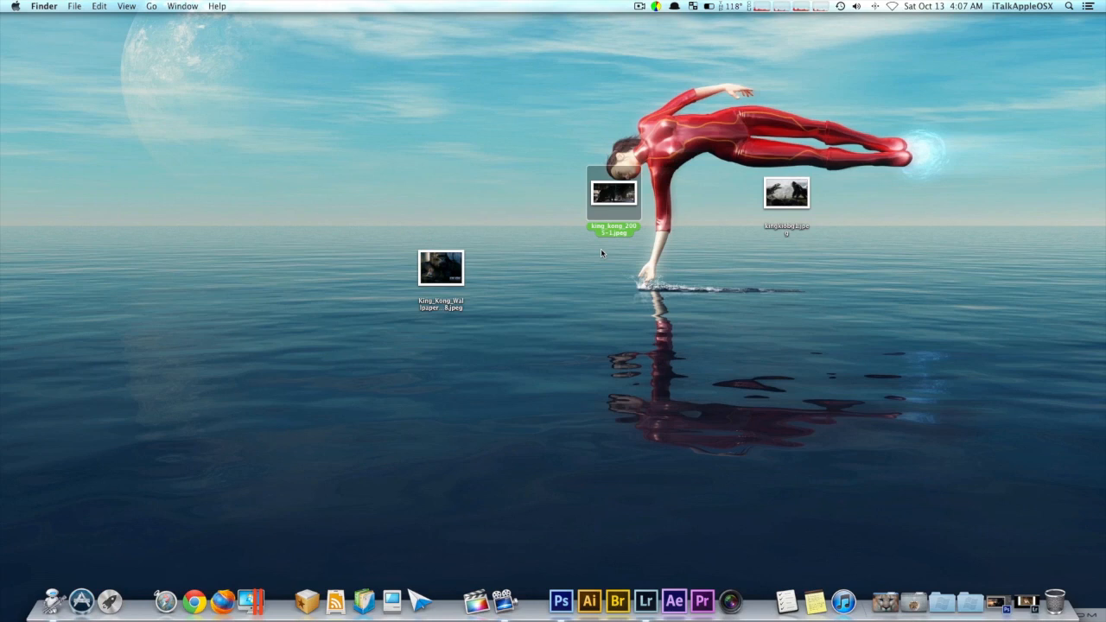
left_click(591, 282)
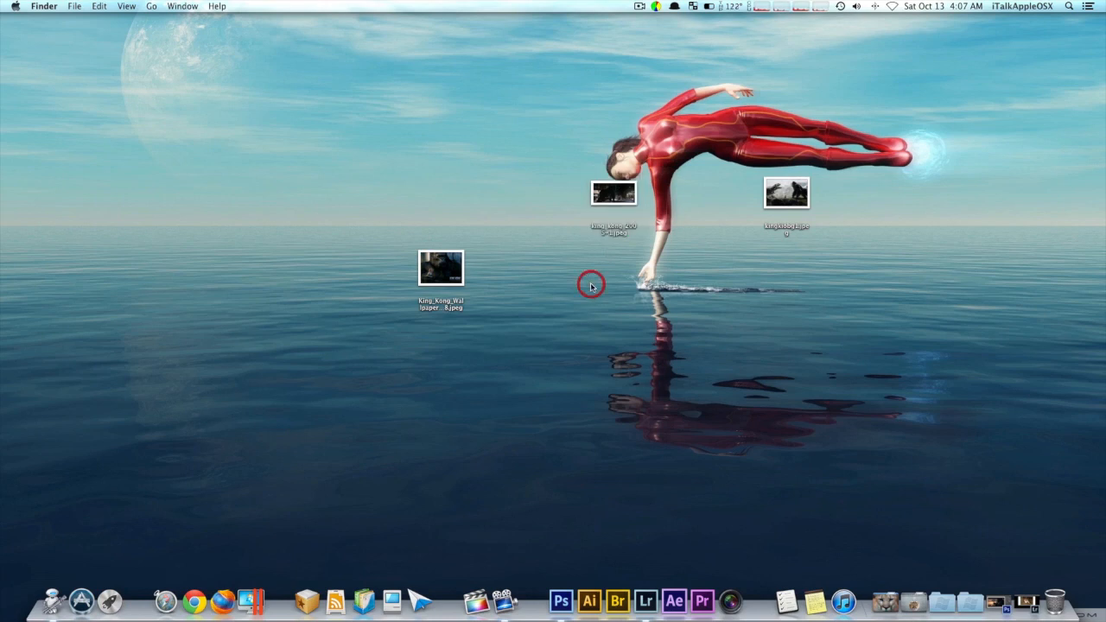
Preview the three King Kong images on the desktop one after another.
left_click(444, 275)
key("space")
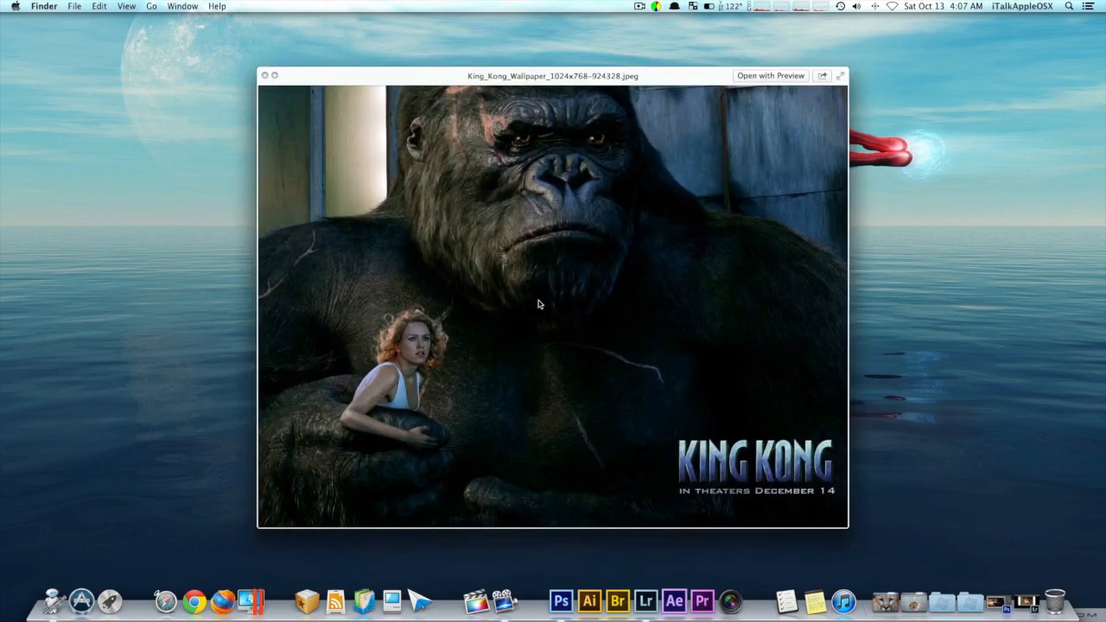
key("space")
left_click(612, 189)
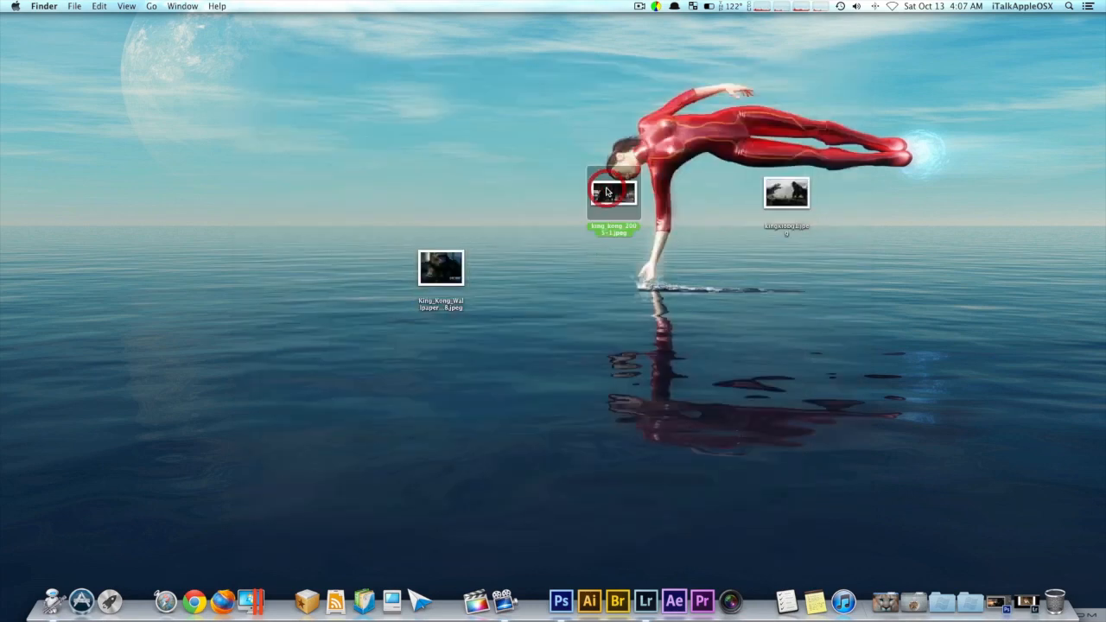
key("space")
key("space")
left_click(786, 198)
key("space")
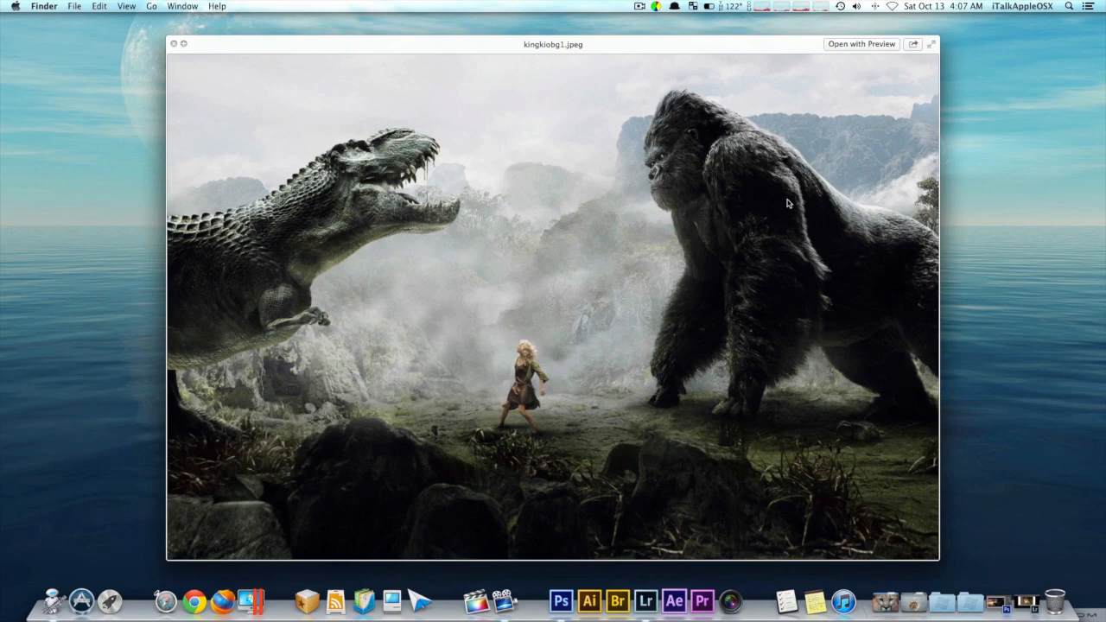
key("space")
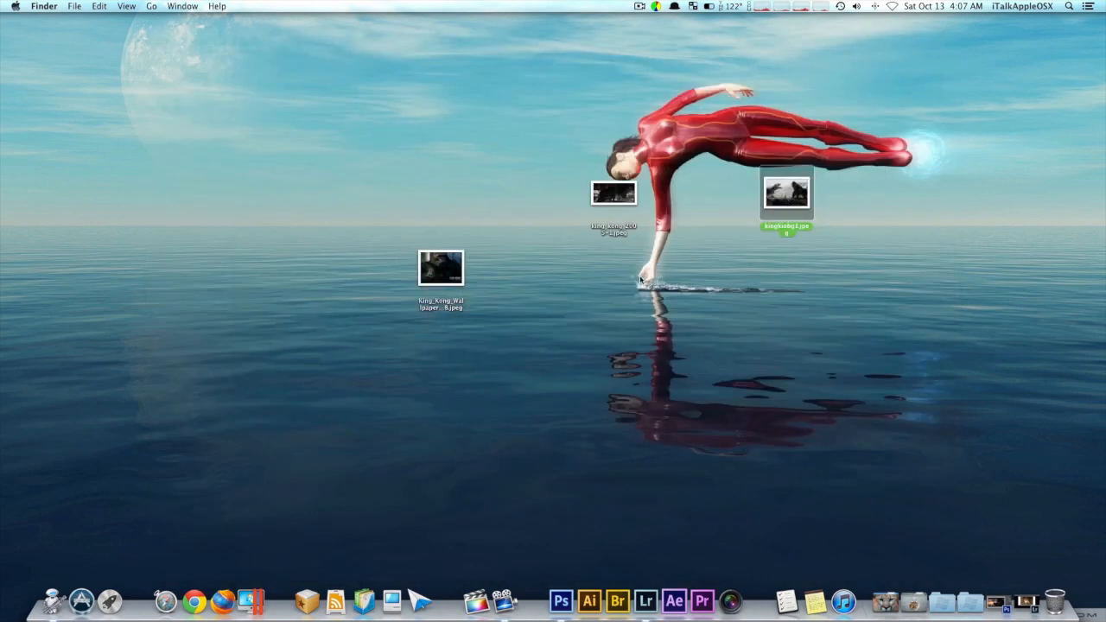
Select all three King Kong images on the desktop and move them to the Trash.
left_click(274, 163)
left_click_drag(274, 164, 829, 306)
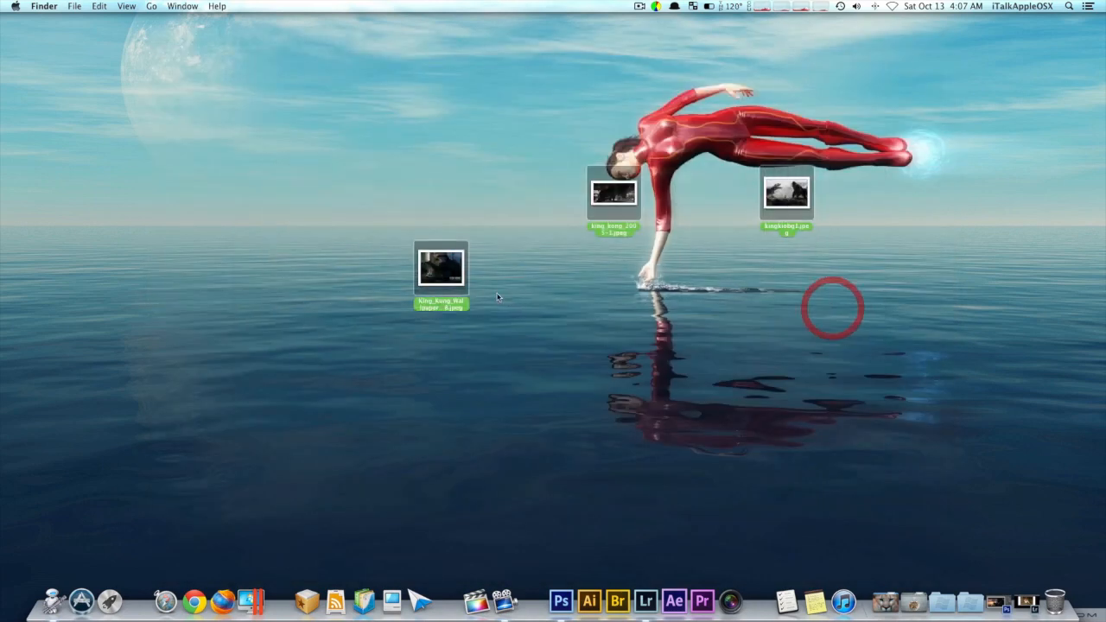
key("super+BackSpace")
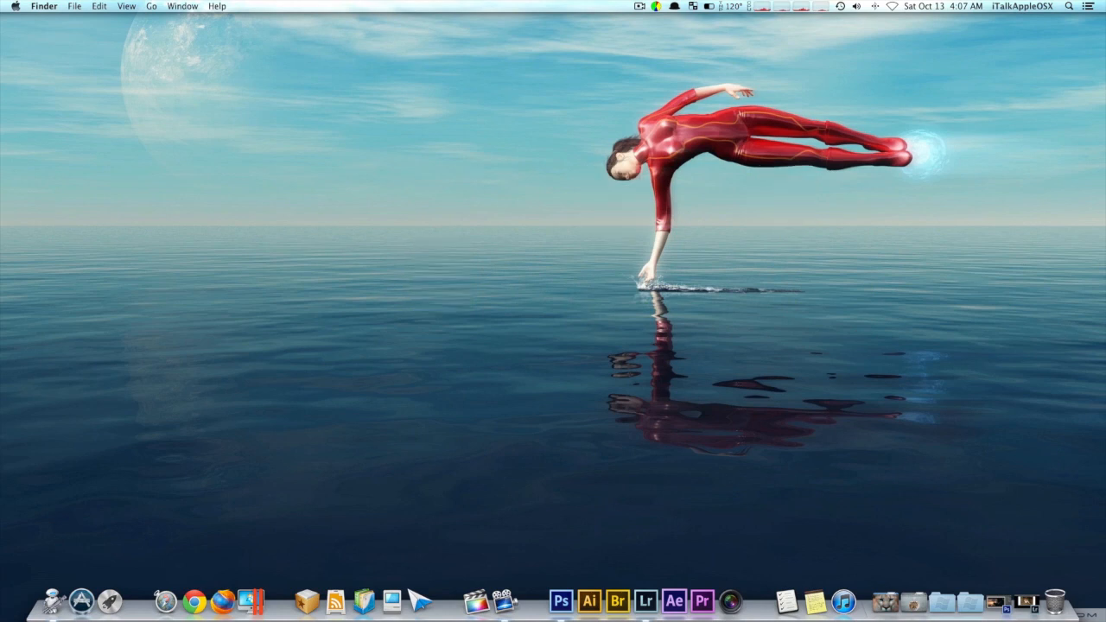
Switch to Photoshop and compare the king-kong-on-the-roof.png document with the document holding the cut-out woman.
left_click(560, 600)
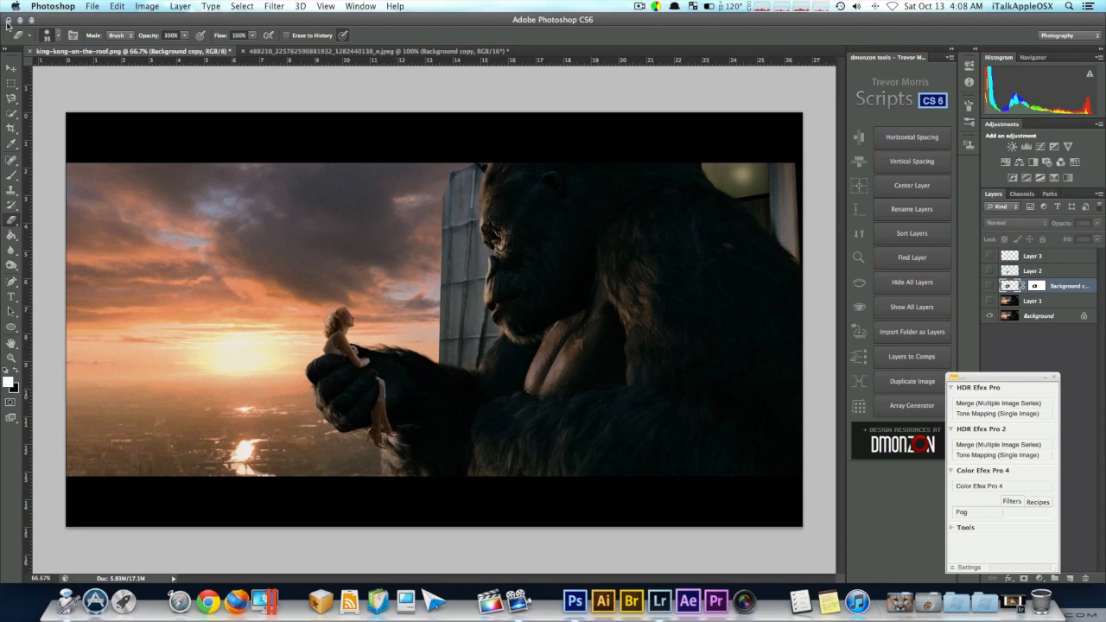
left_click(304, 54)
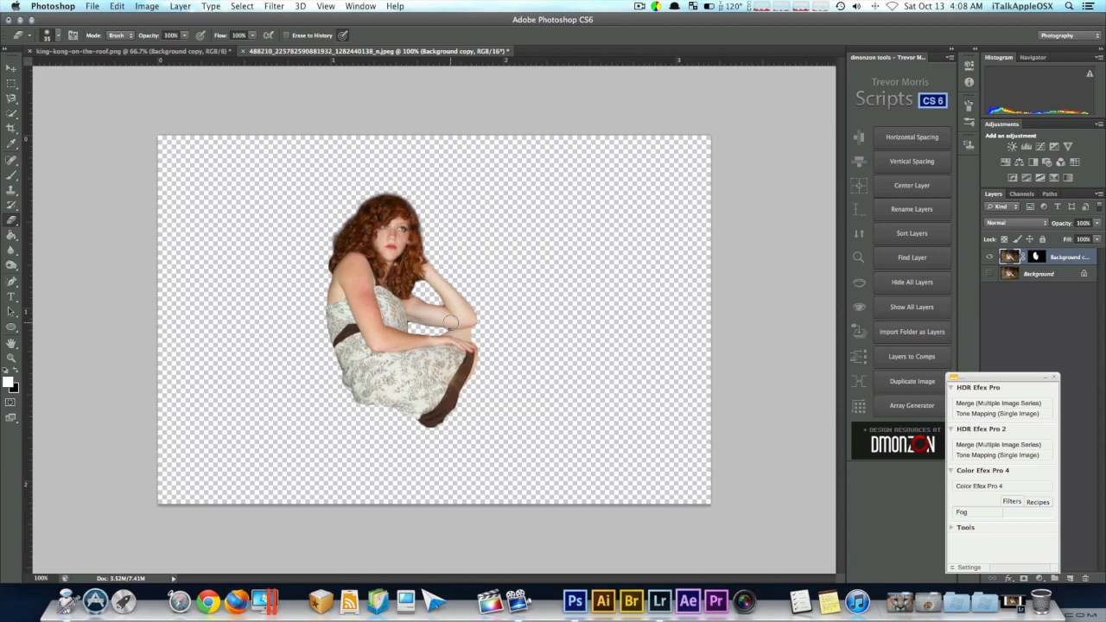
left_click(204, 52)
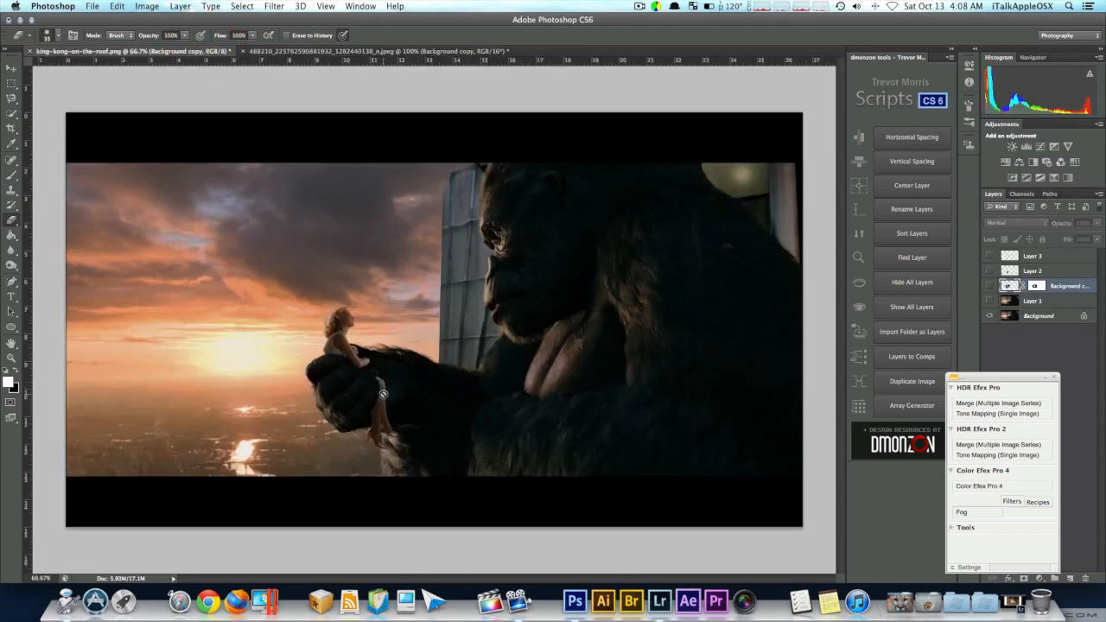
left_click(291, 51)
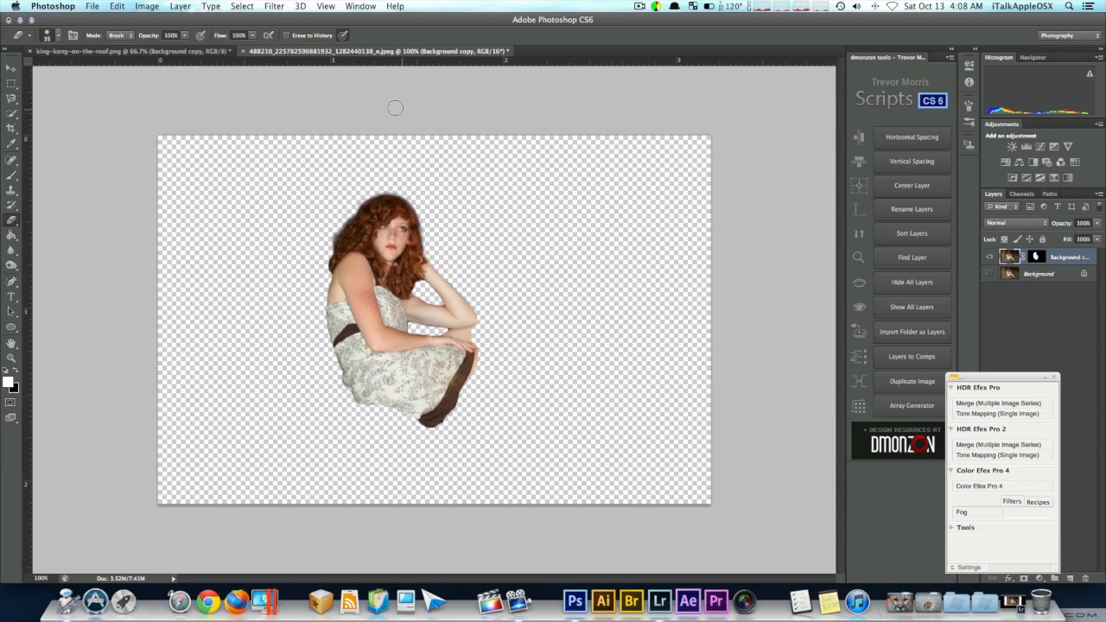
left_click(129, 51)
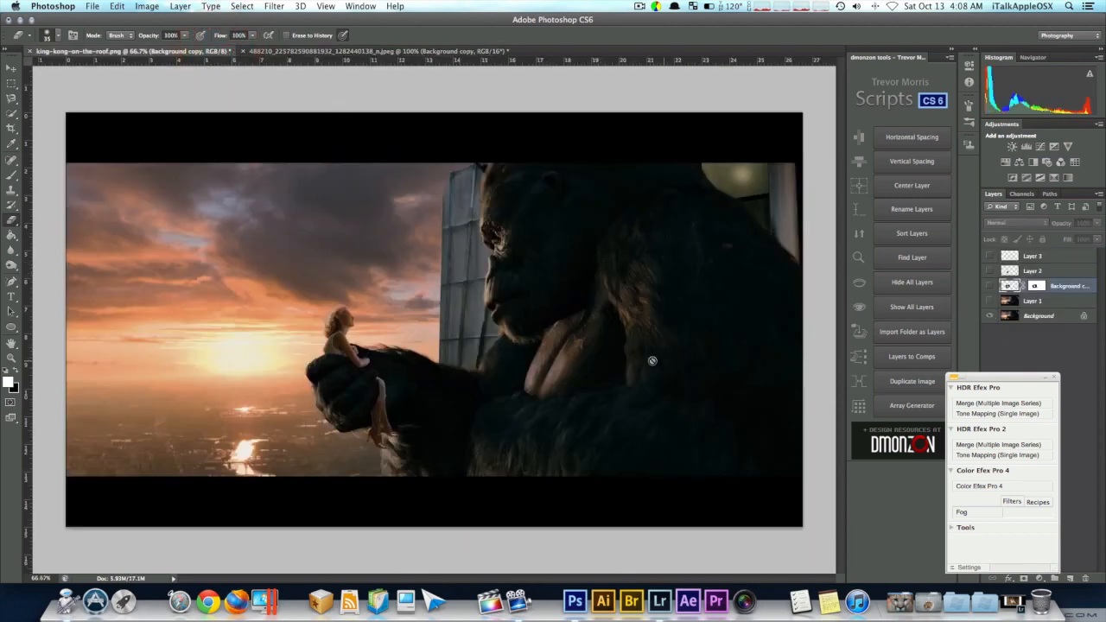
Show Layer 1 with the original woman removed and the Background copy layer with the cut-out woman.
left_click(989, 300)
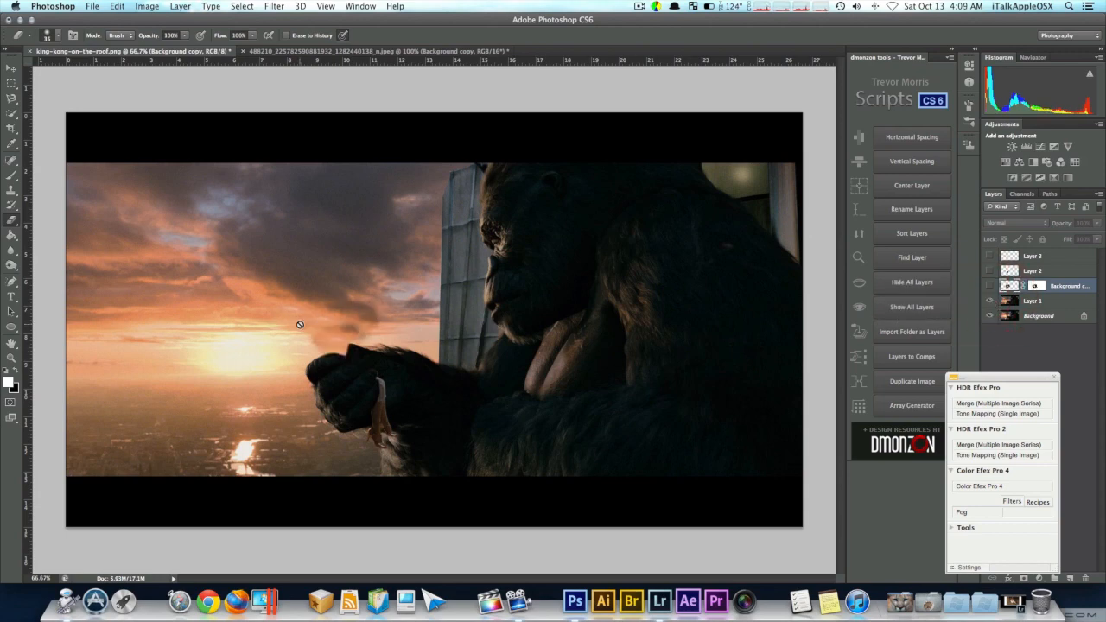
left_click(11, 327)
left_click(990, 287)
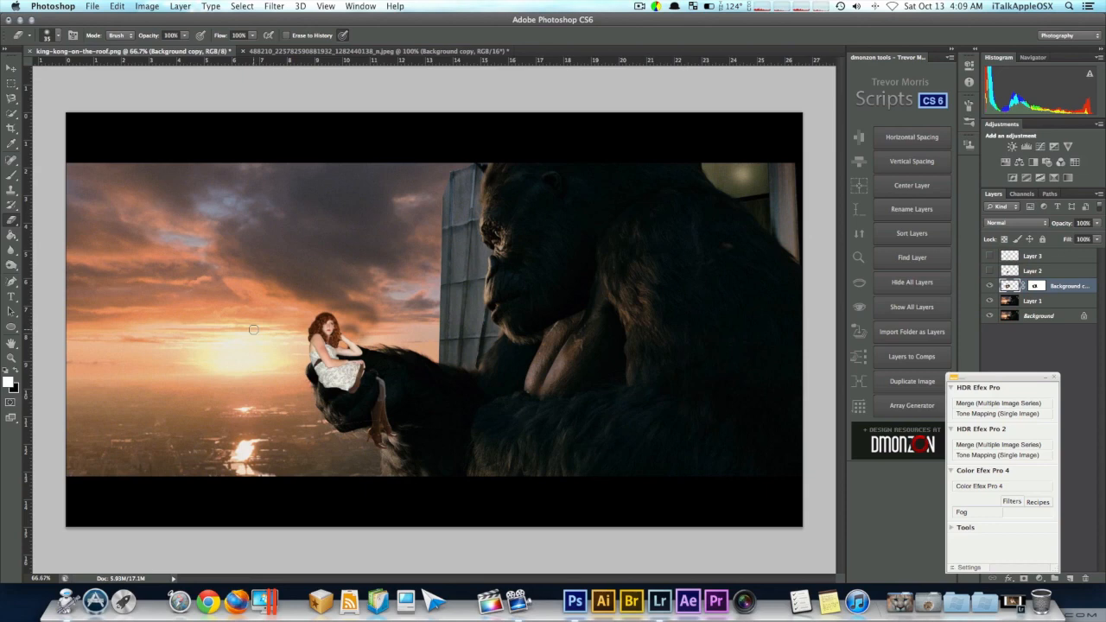
Reposition the cut-out woman on the gorilla's hand, scaled to about 101.43% by 98.34% and rotated about -2.37°, and apply the transformation.
left_click(12, 67)
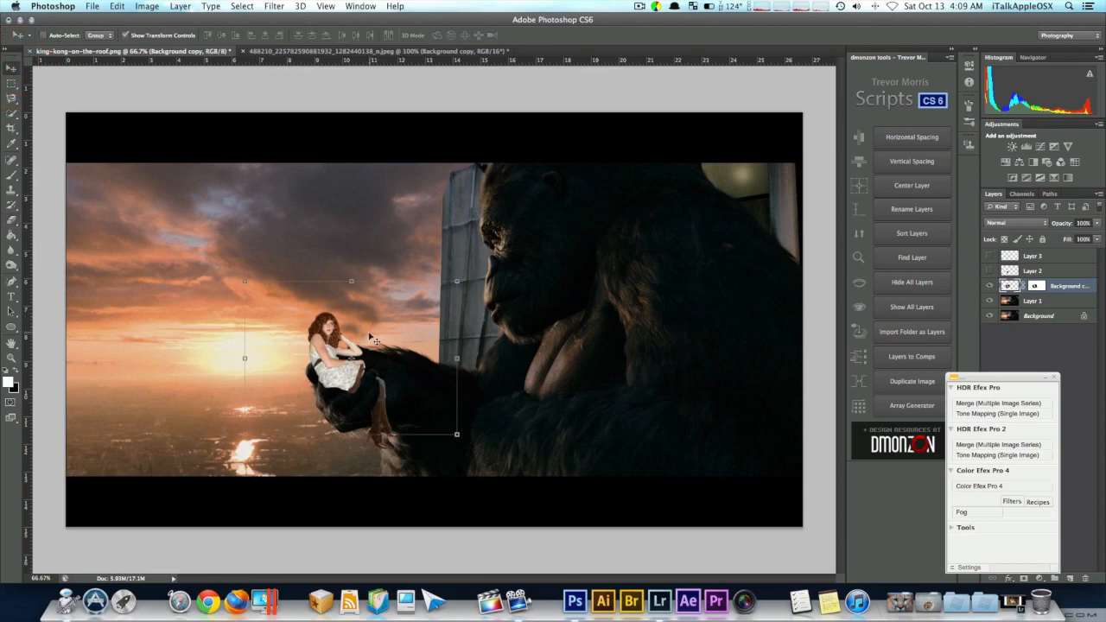
mouse_move(332, 346)
left_mouse_down()
mouse_move(505, 349)
mouse_move(329, 346)
left_mouse_up()
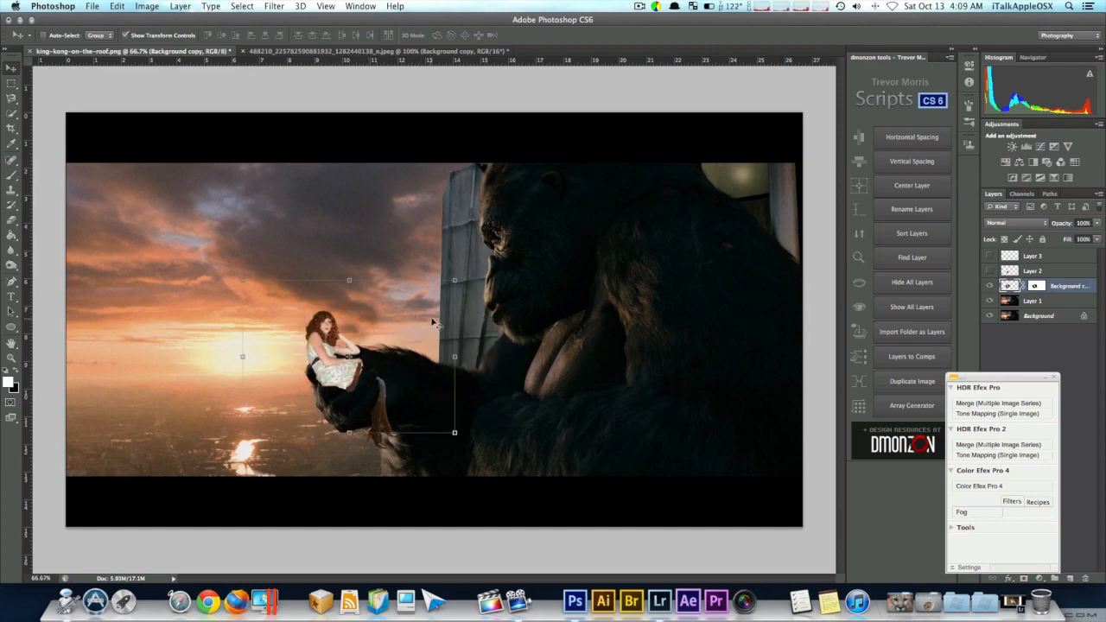
mouse_move(455, 279)
left_mouse_down()
mouse_move(477, 255)
mouse_move(462, 280)
mouse_move(458, 242)
mouse_move(468, 294)
mouse_move(457, 258)
mouse_move(472, 248)
mouse_move(465, 261)
left_mouse_up()
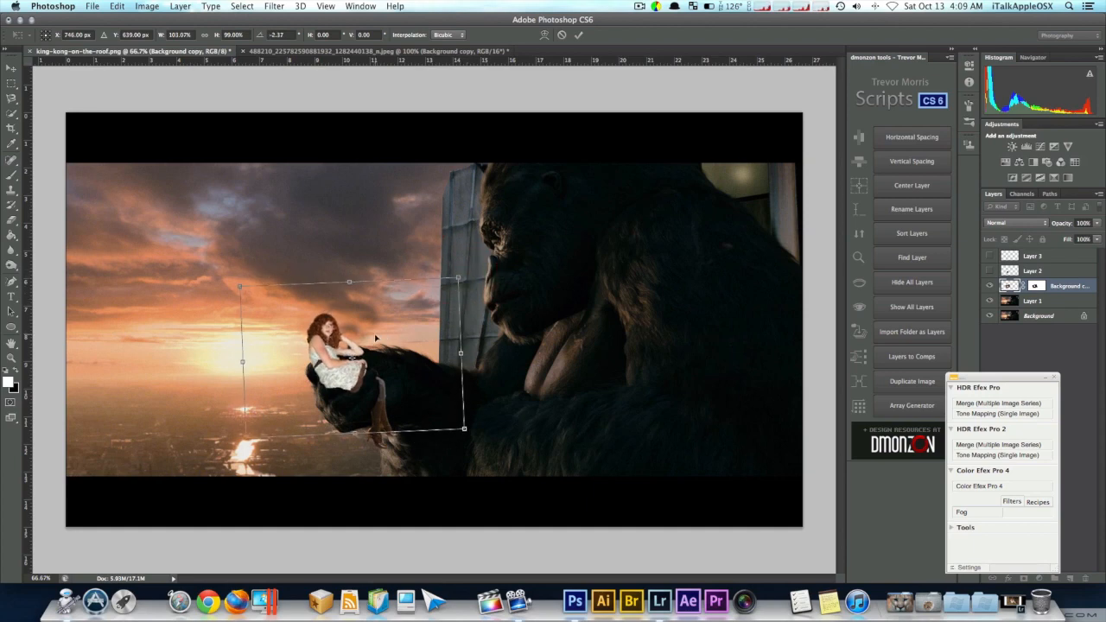
left_click_drag(362, 334, 354, 329)
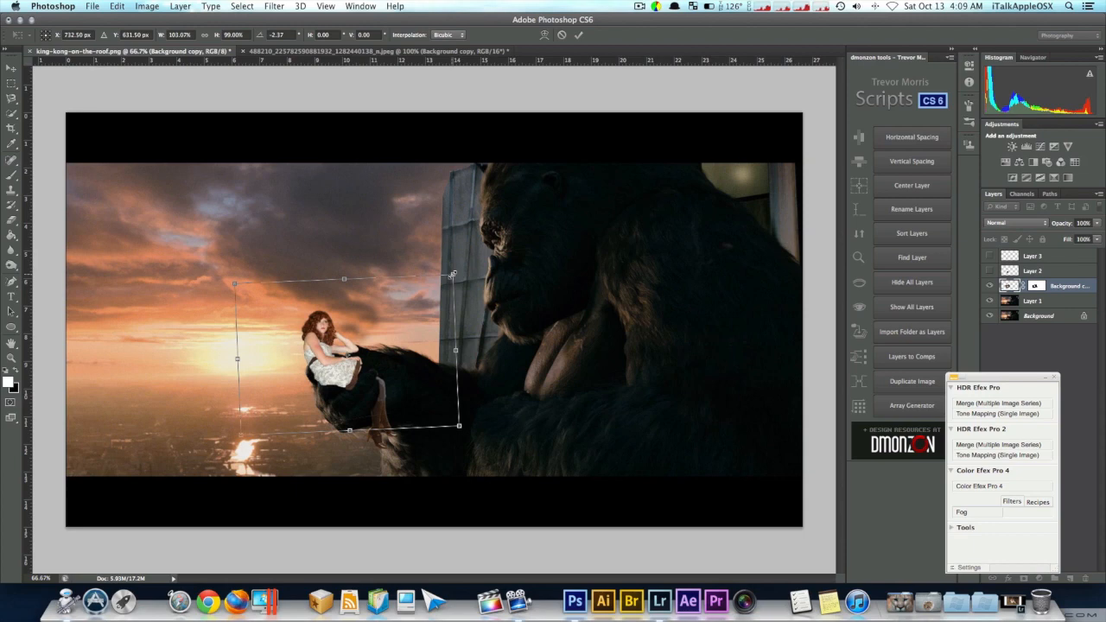
left_click_drag(452, 274, 449, 275)
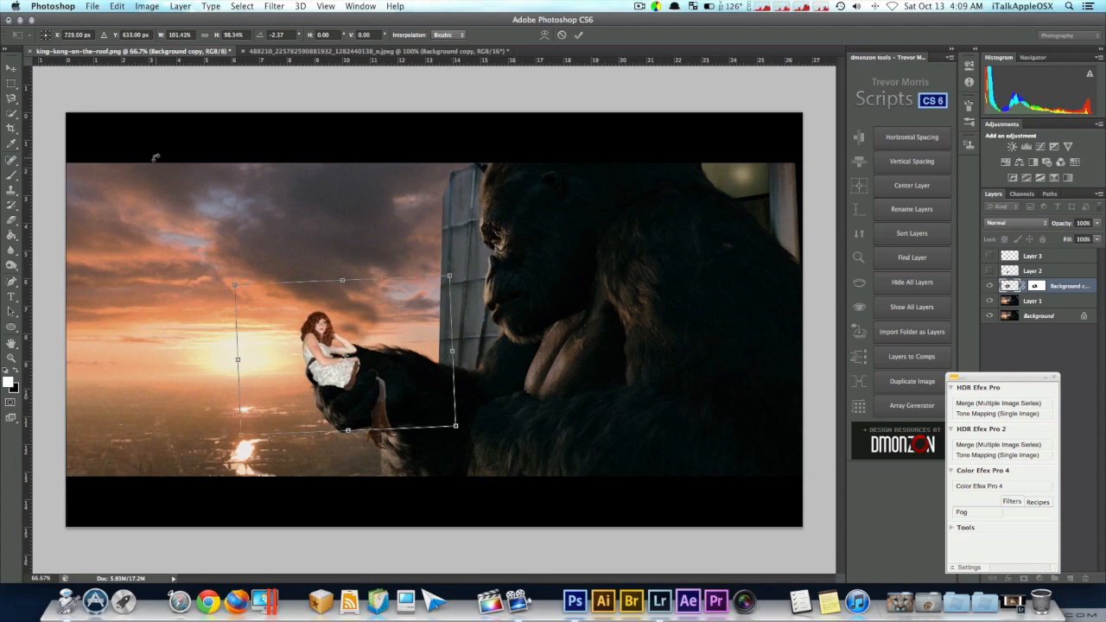
left_click(9, 68)
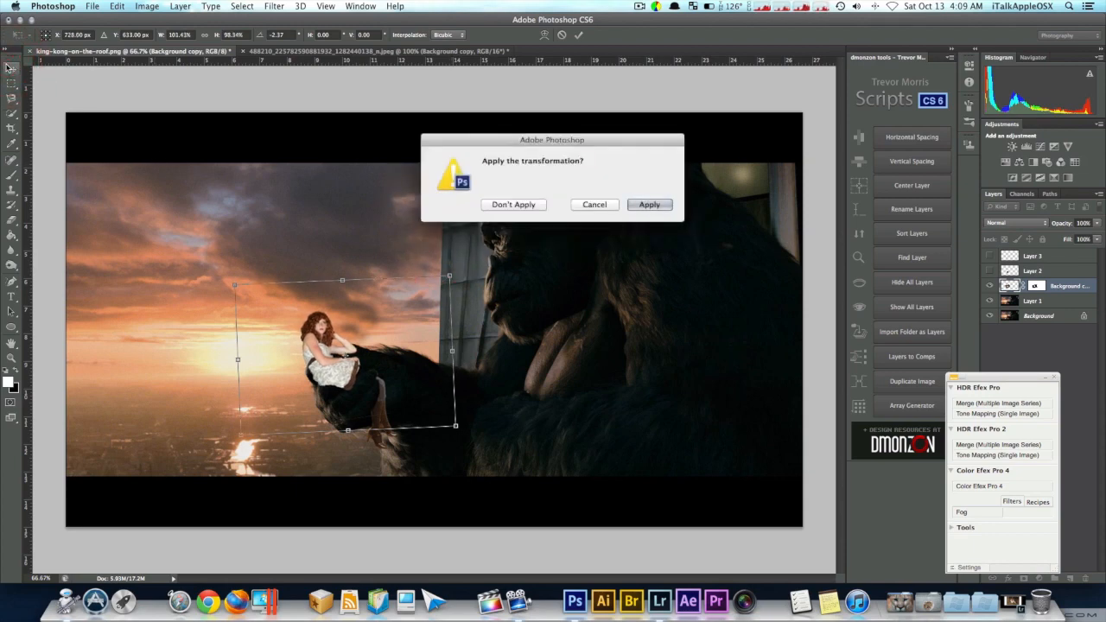
left_click(663, 205)
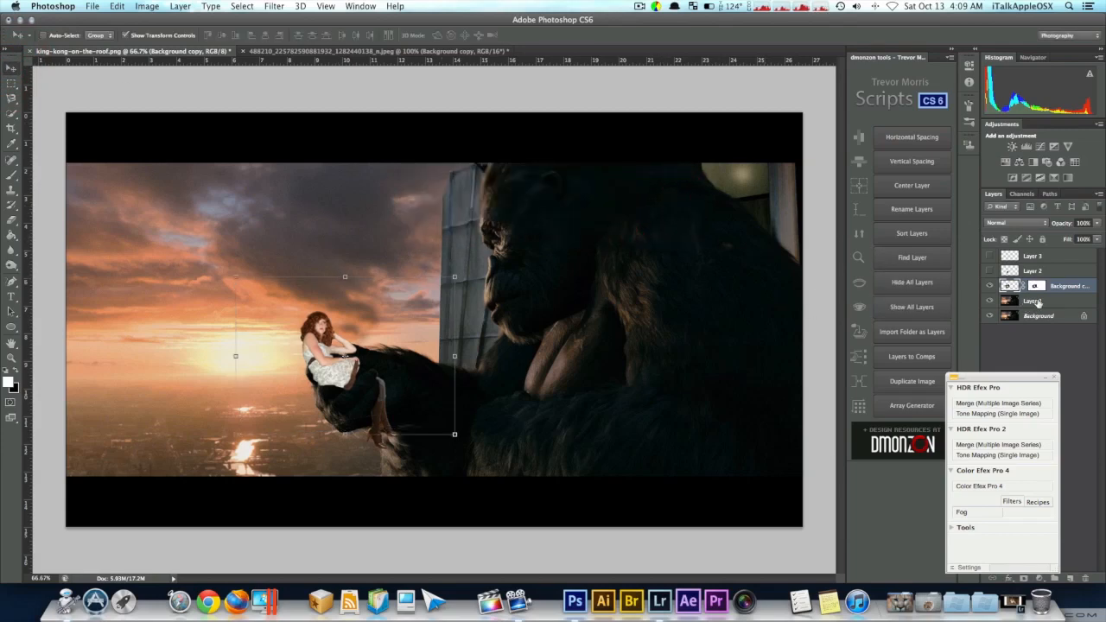
Toggle Layer 2 and Background copy to compare the hand with and without the woman, select Layer 1, and leave both toggled layers visible.
left_click(990, 271)
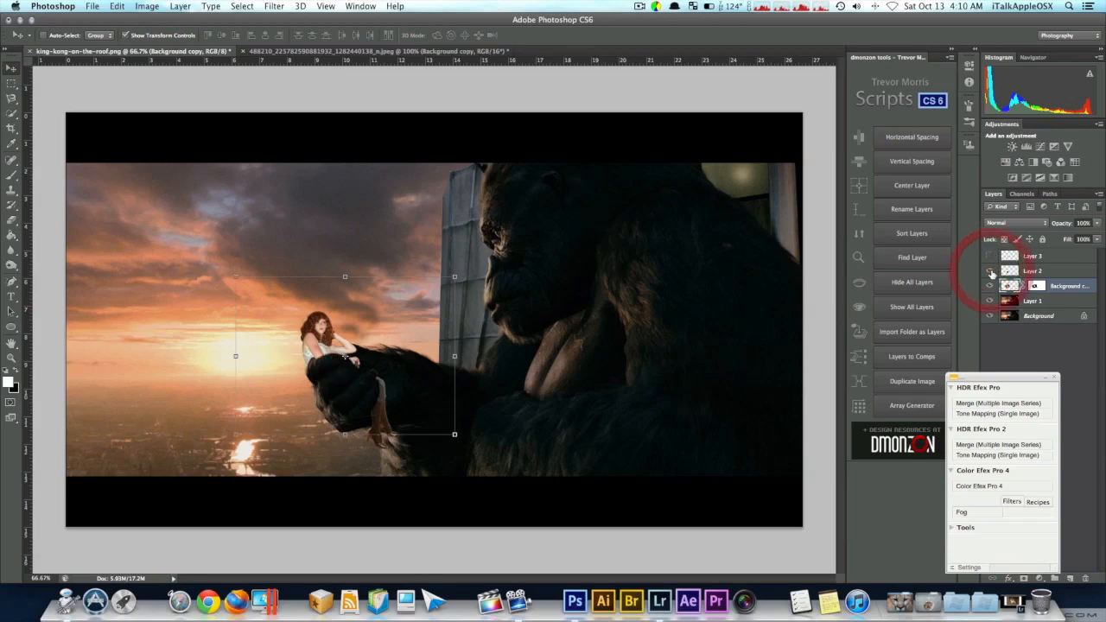
left_click(991, 271)
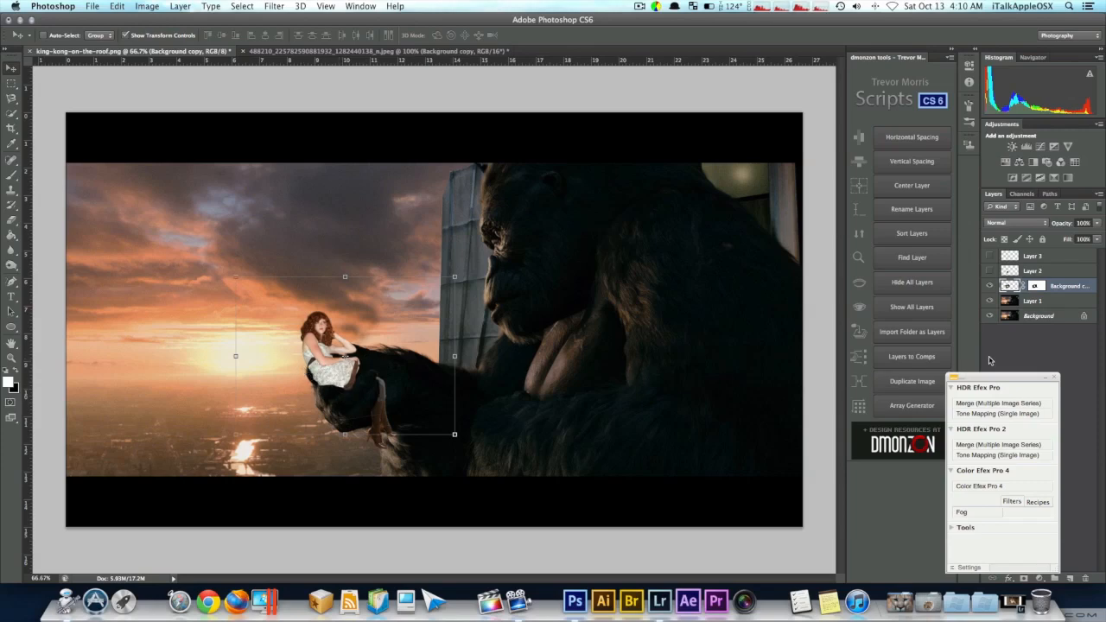
left_click(990, 285)
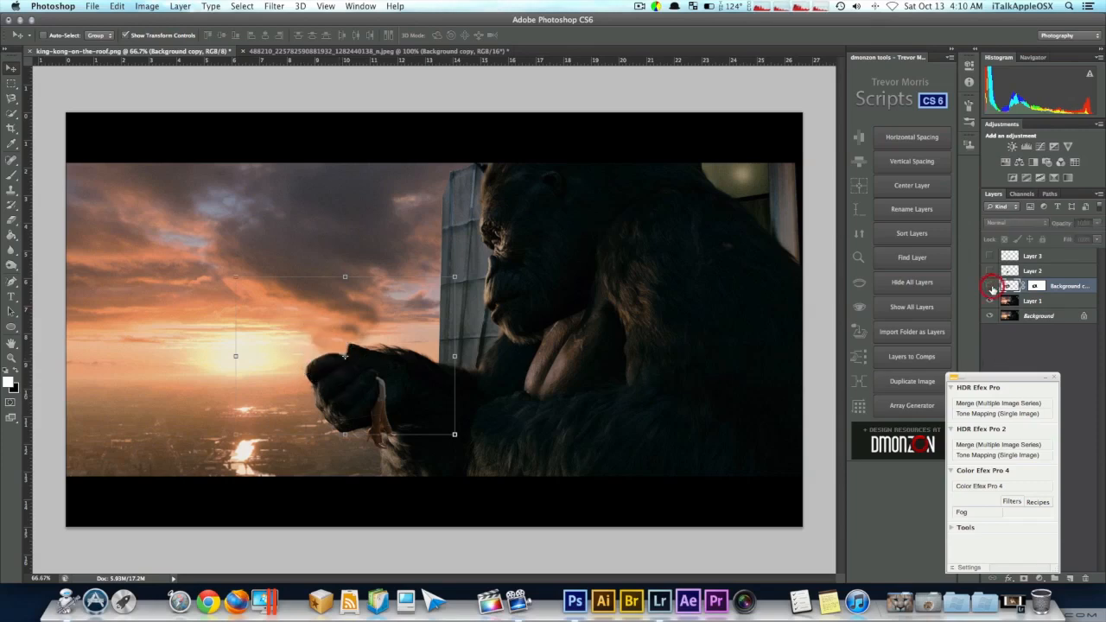
left_click(1047, 302)
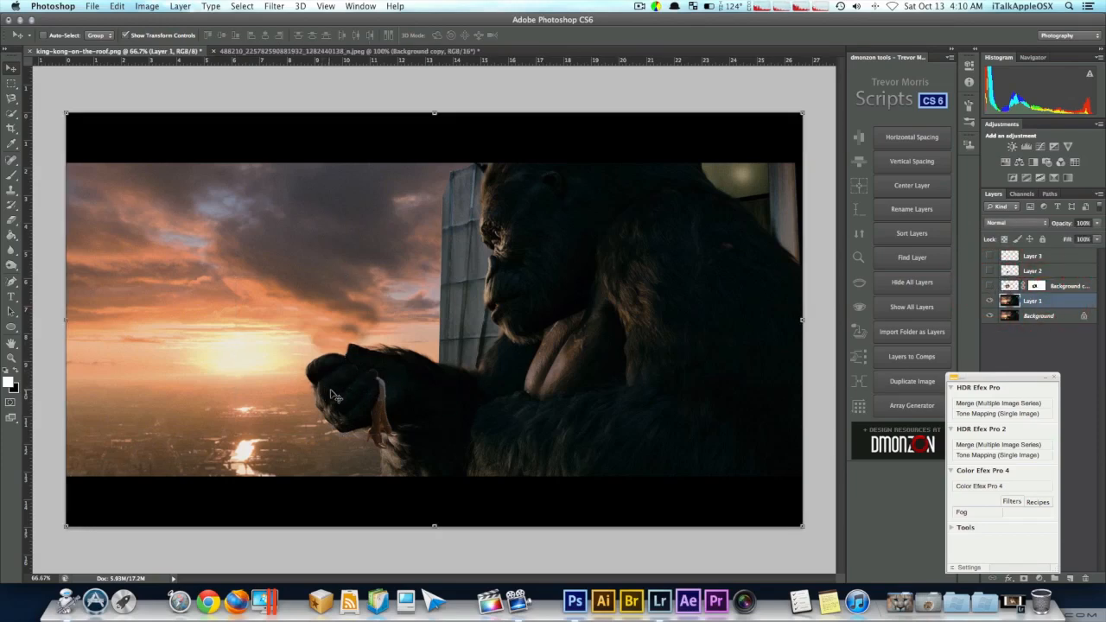
left_click(991, 287)
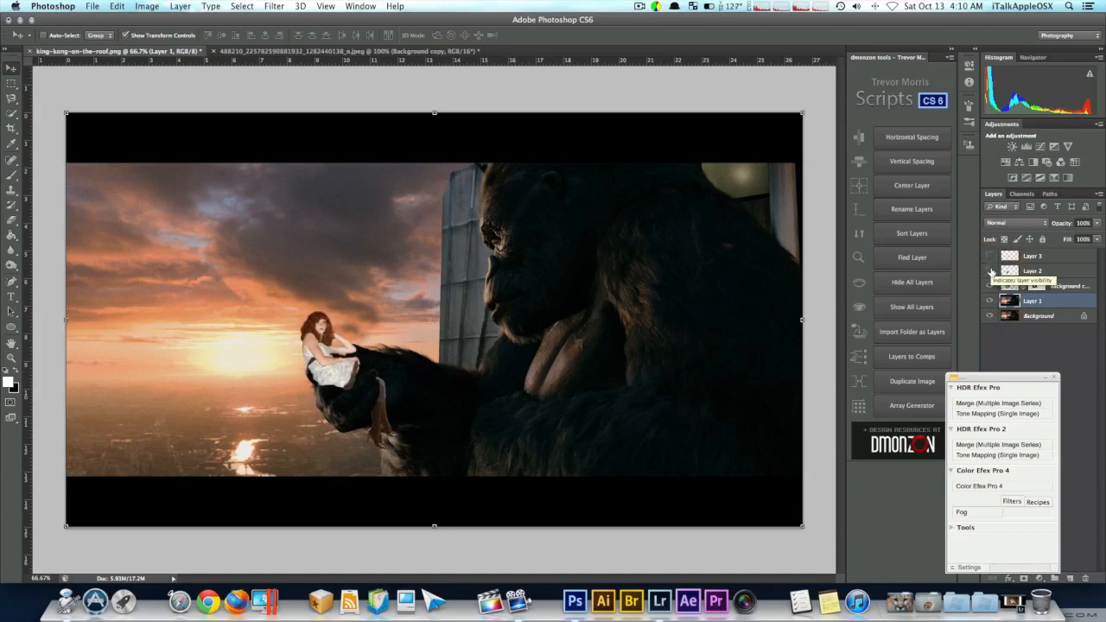
left_click(991, 271)
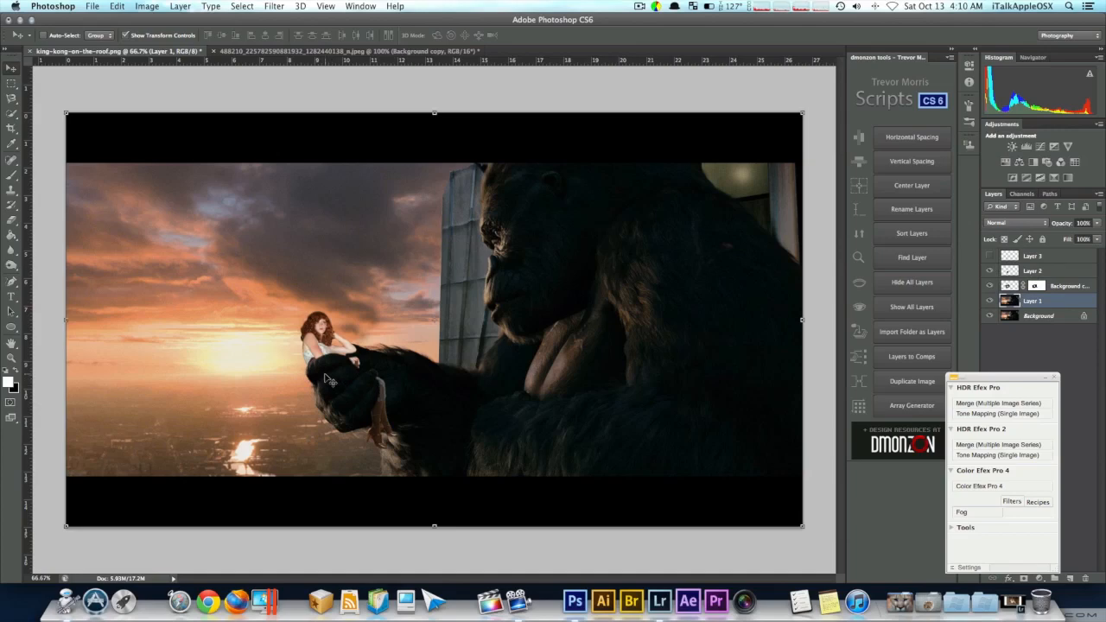
Show Layer 3 over the woman's hand and the gorilla's fist.
key("super+equal")
key("super+equal")
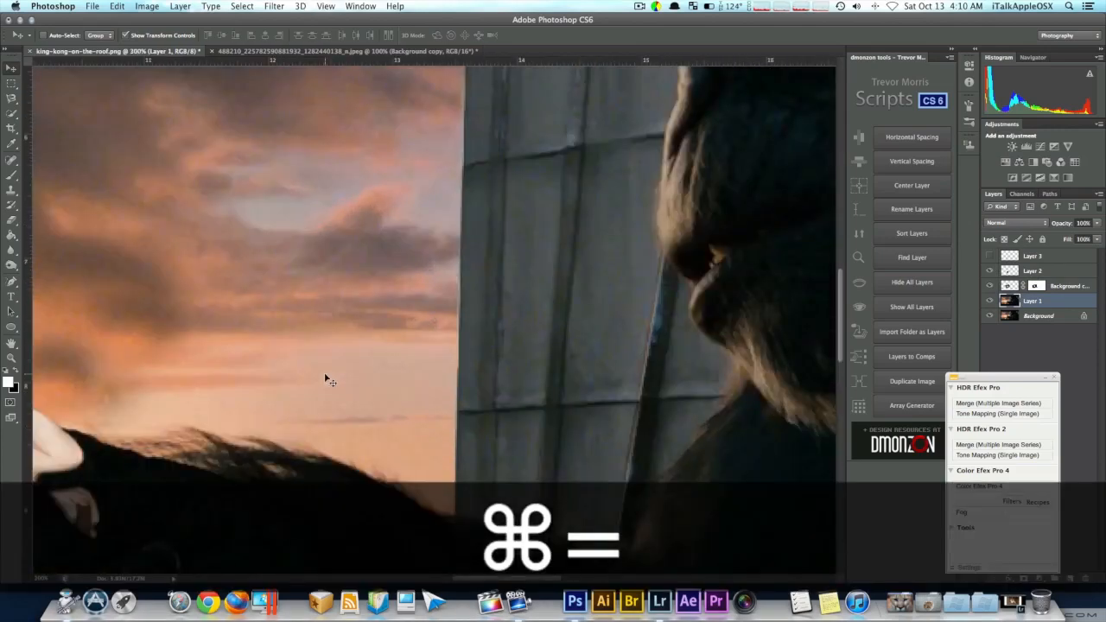
scroll(325, 377, "left", 10)
scroll(329, 380, "down", 2)
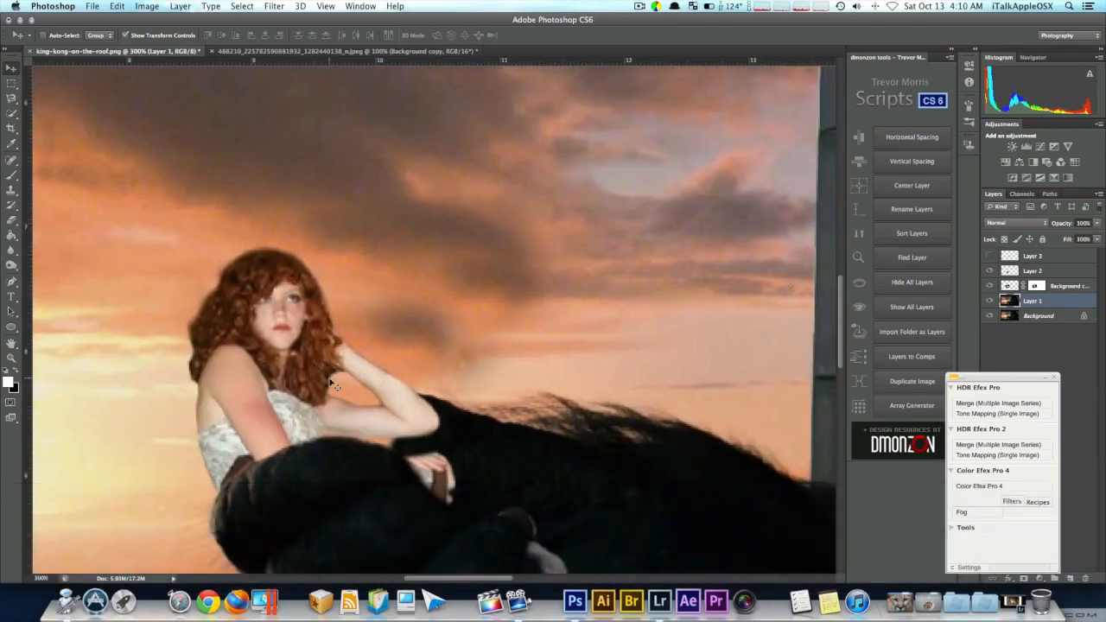
scroll(437, 467, "down", 5)
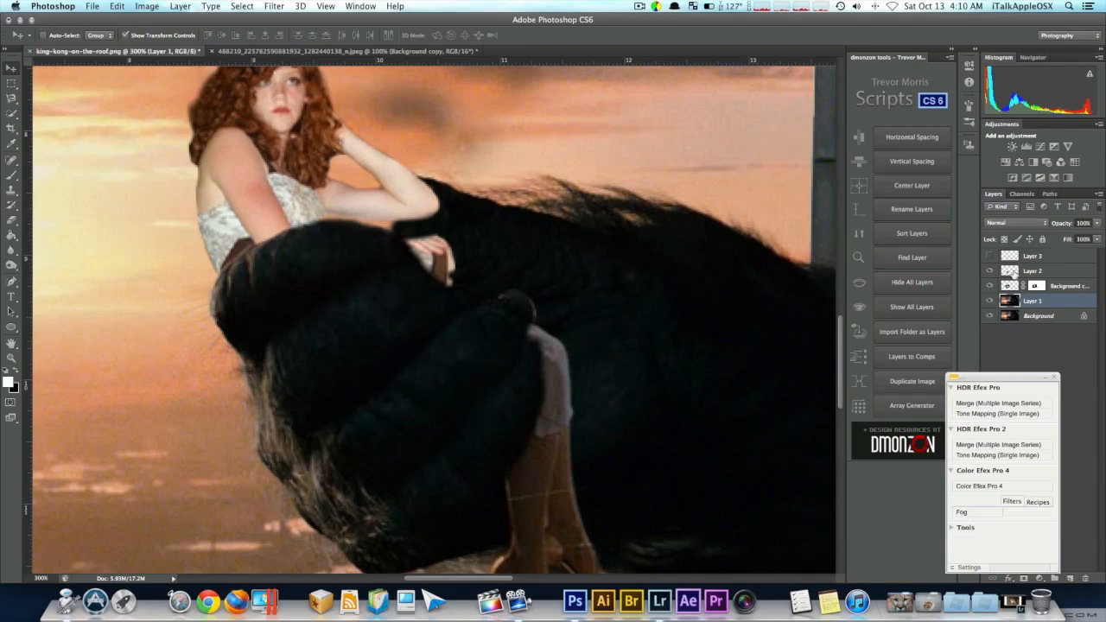
left_click(990, 256)
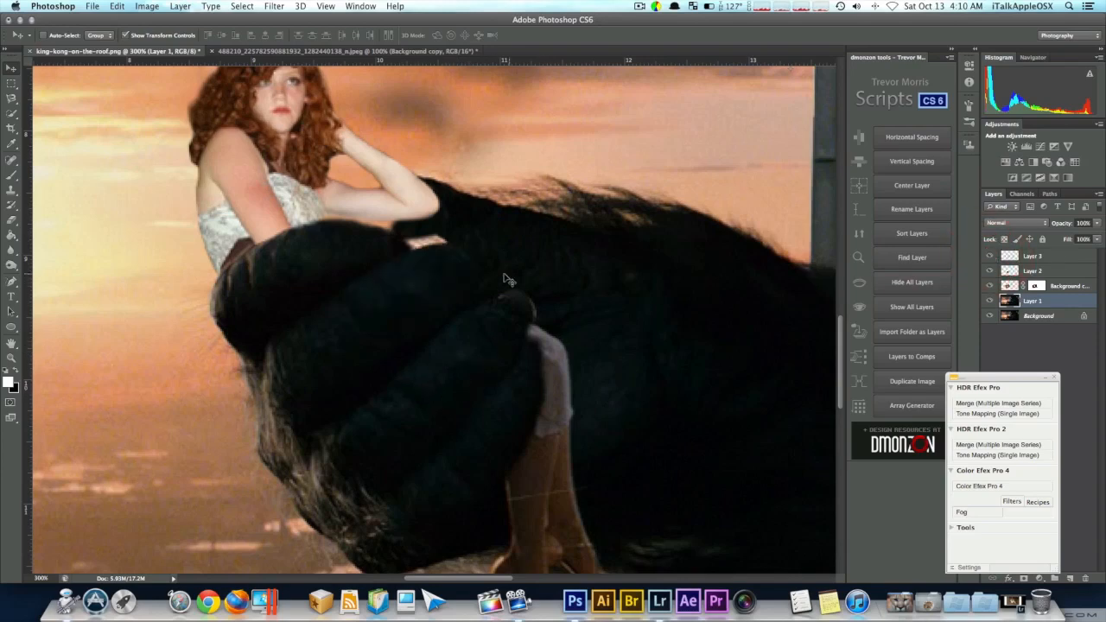
Undo the stray move of Layer 1 and the last repositioning of the cut-out woman on the Background copy layer.
left_click_drag(449, 282, 394, 274)
left_click(1037, 256)
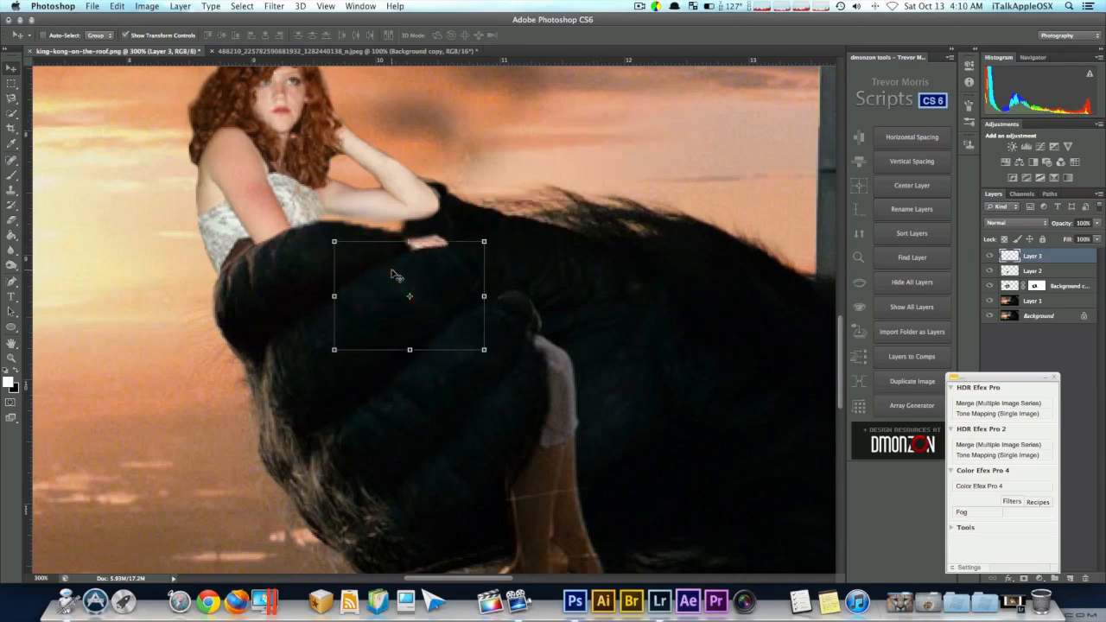
key("super+z")
key("super+alt+z")
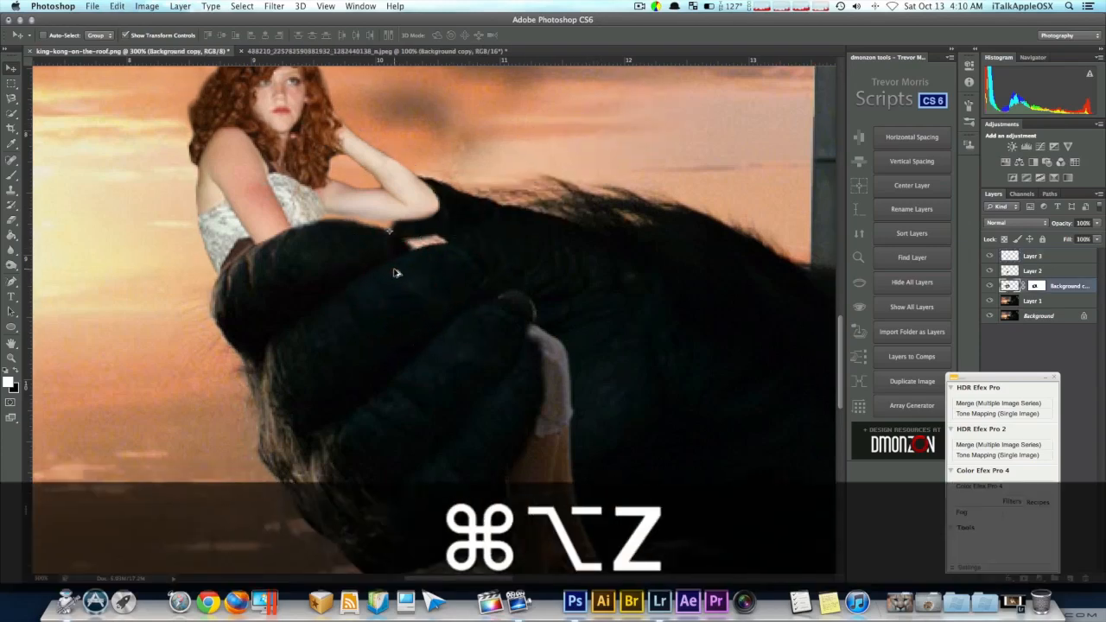
key("super+alt+z")
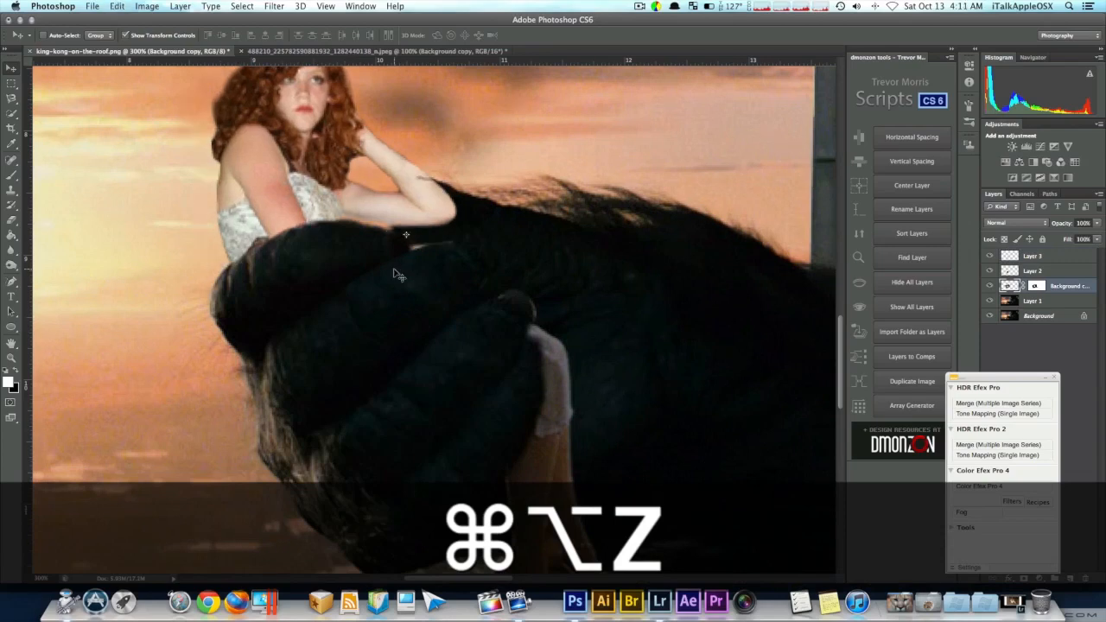
key("super+minus")
key("super+minus")
key("super+minus")
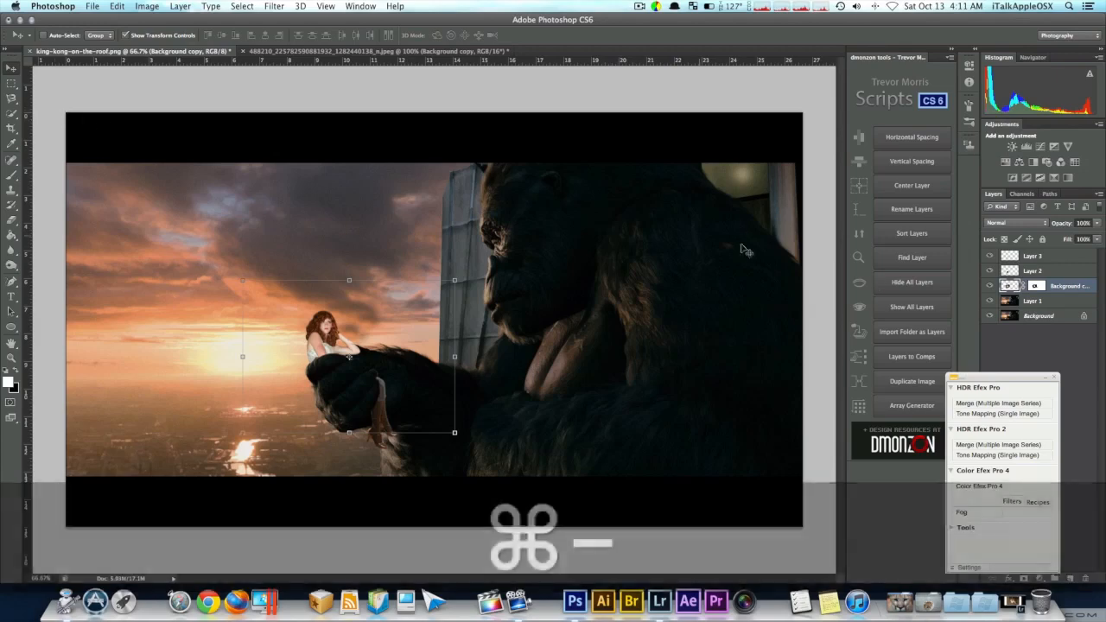
Select the Background layer and set up the Eraser tool with a small brush of size 5.
left_click(1061, 318)
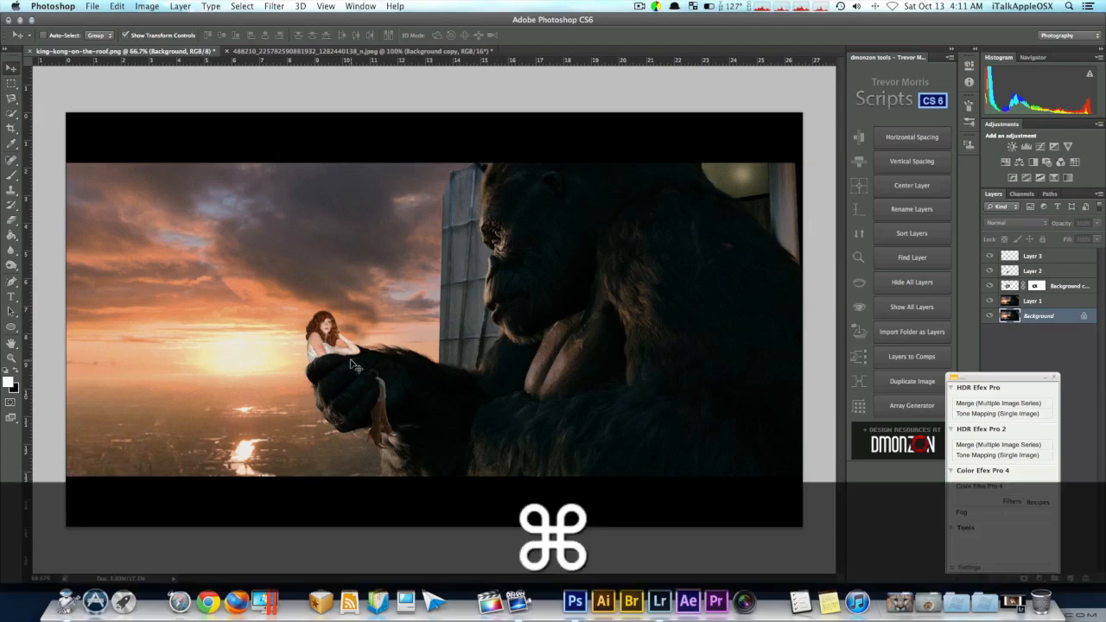
key("super+equal")
key("super+equal")
key("super+equal")
scroll(351, 366, "left", 5)
scroll(352, 366, "down", 2)
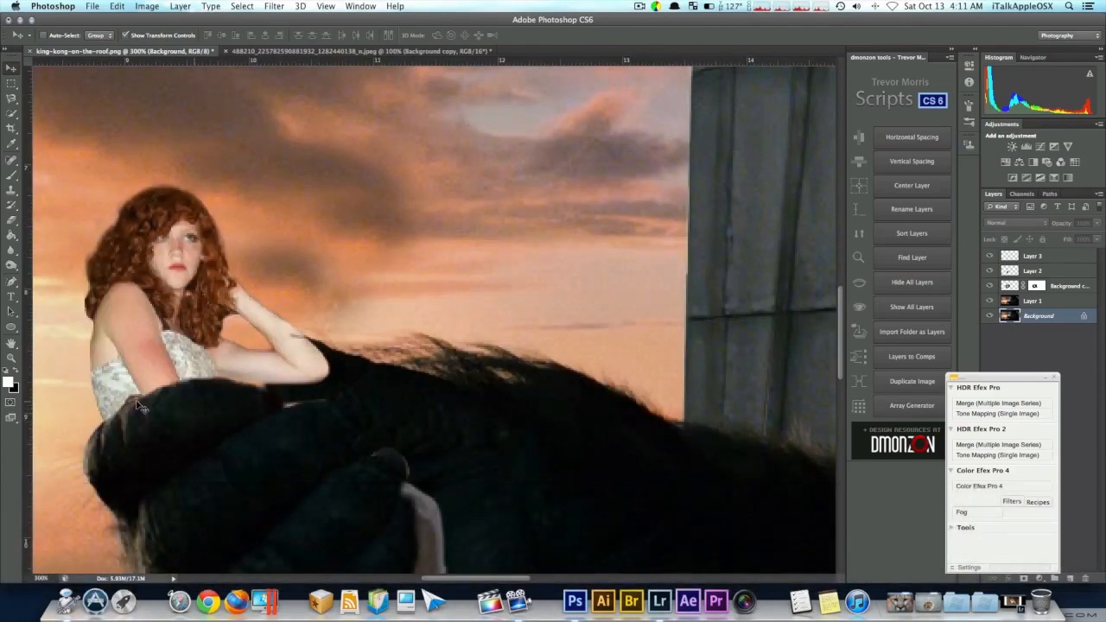
left_click(11, 223)
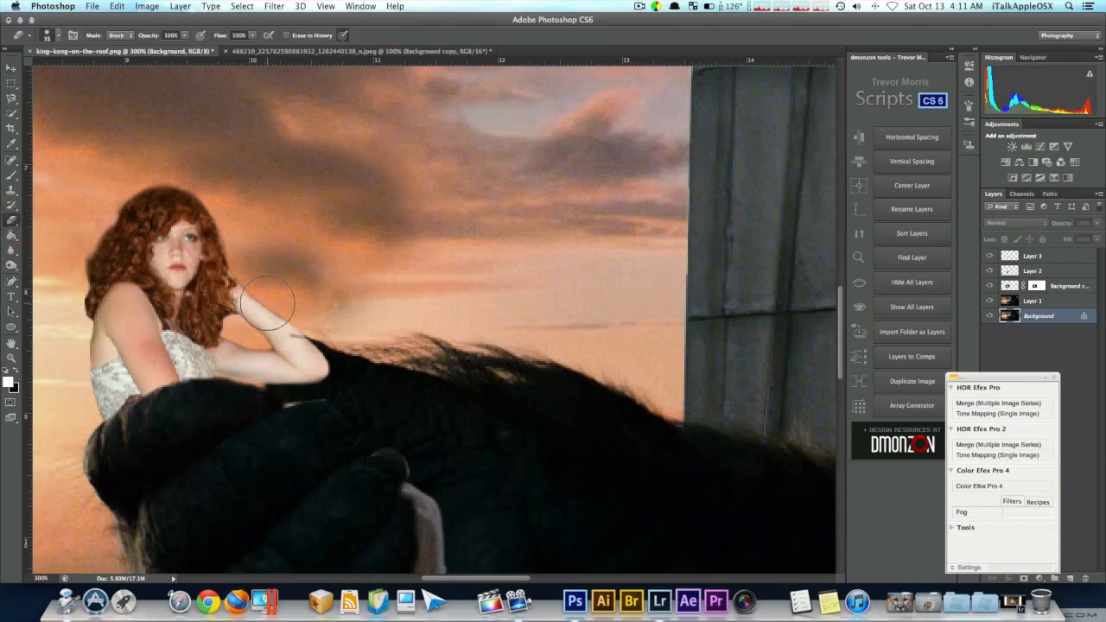
key("bracketleft")
key("bracketleft")
key("bracketleft")
key("bracketleft")
key("bracketleft")
key("bracketleft")
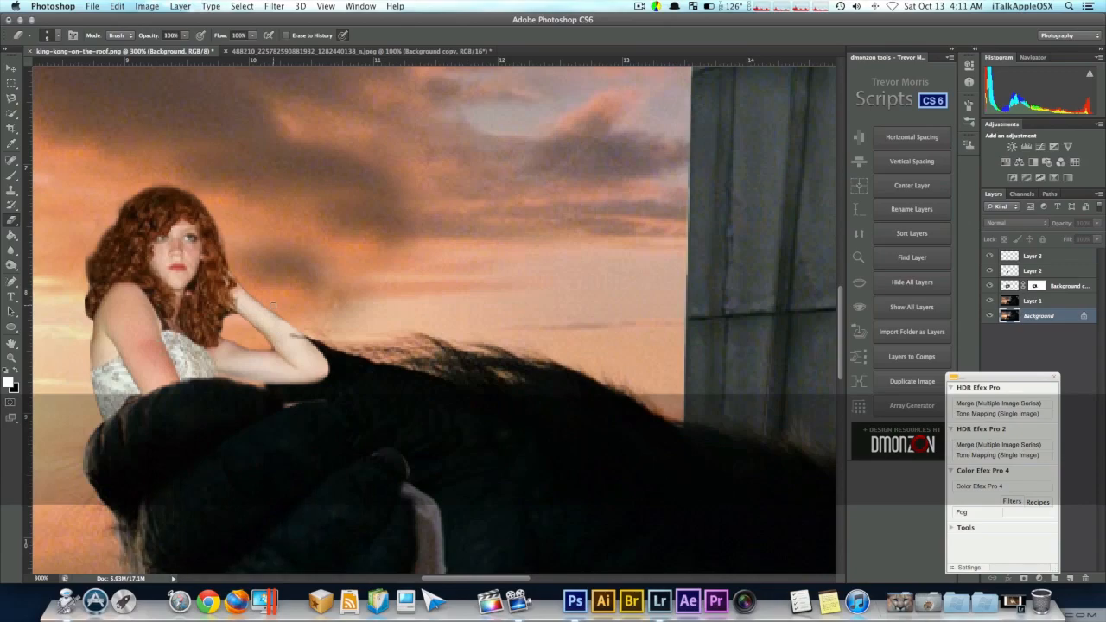
Toggle Layer 1 off and on to compare the area beneath the woman's arm with the original image, leaving it visible.
key("super+equal")
key("super+equal")
key("super+equal")
key("super+equal")
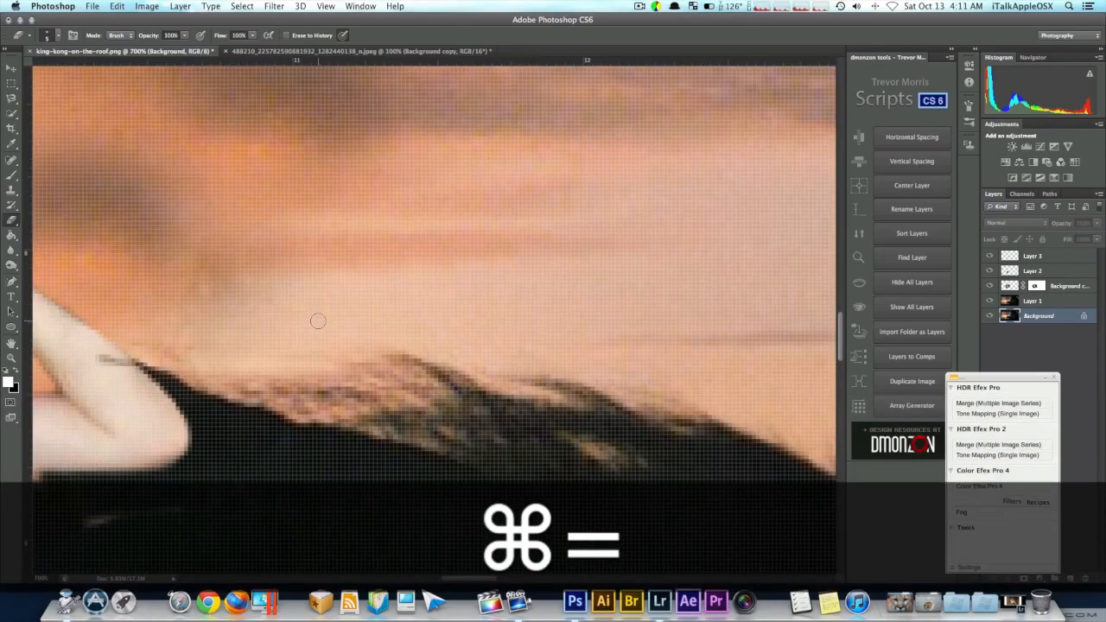
scroll(319, 321, "left", 5)
scroll(318, 321, "down", 4)
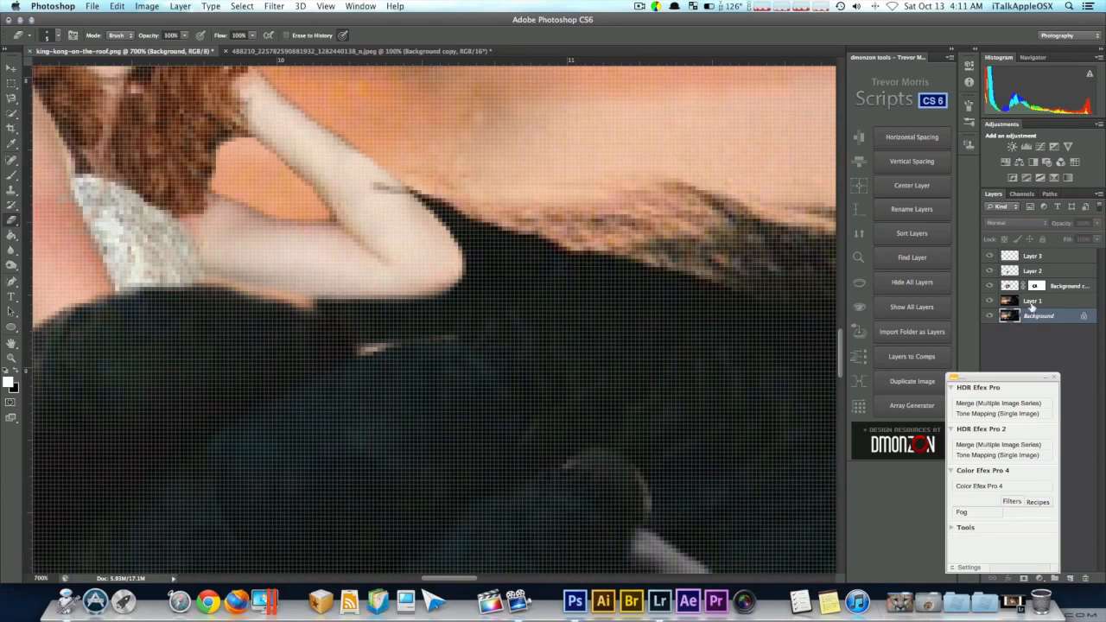
left_click(990, 300)
left_click(989, 300)
left_click(990, 300)
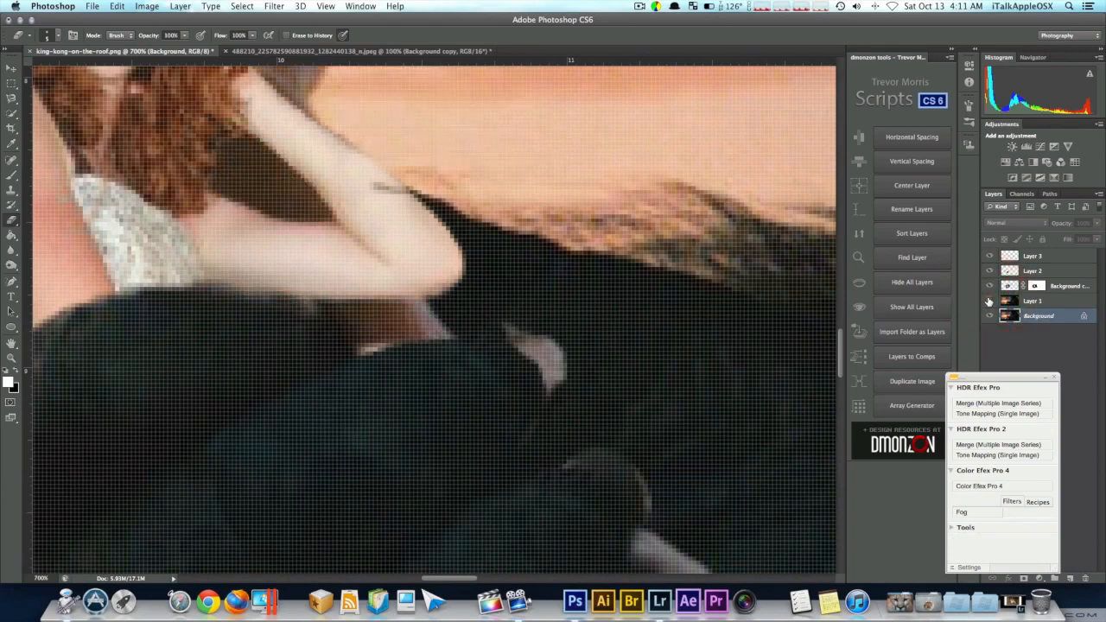
left_click(989, 300)
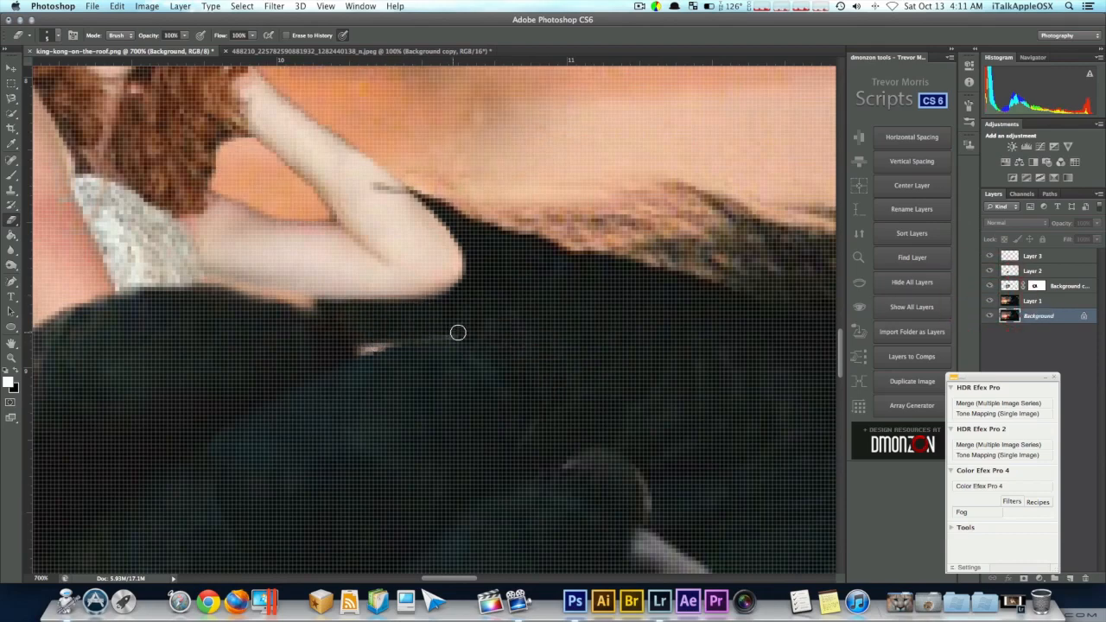
Review the whole composite, view the document with the cut-out woman, and return to king-kong-on-the-roof.png.
key("super+minus")
key("super+minus")
key("super+minus")
key("super+minus")
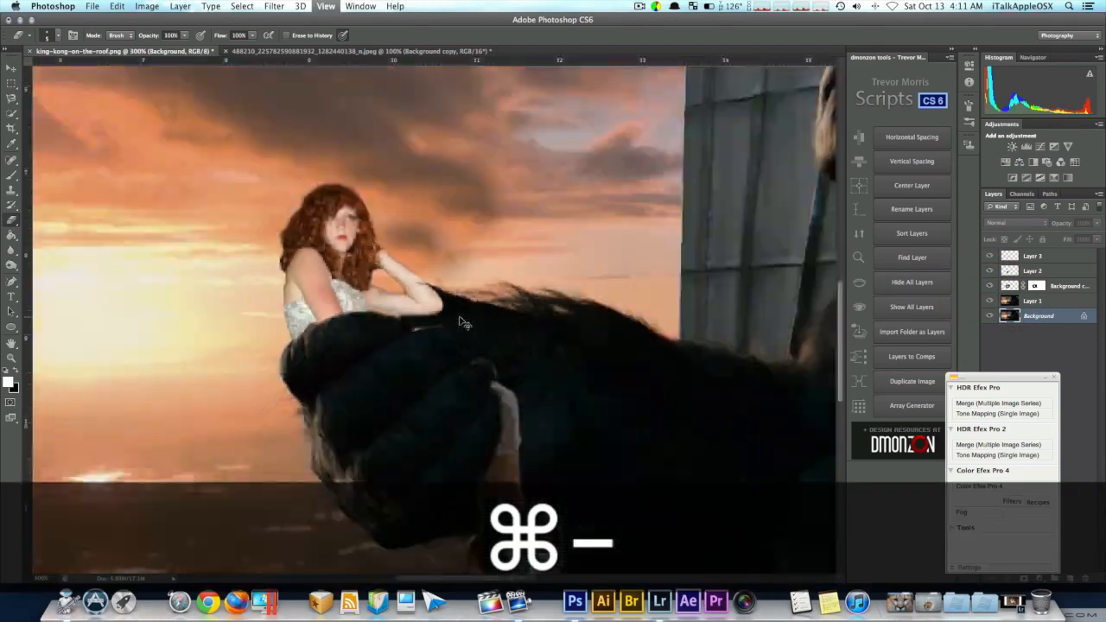
key("super+minus")
key("super+minus")
key("super+minus")
key("super+minus")
key("super+equal")
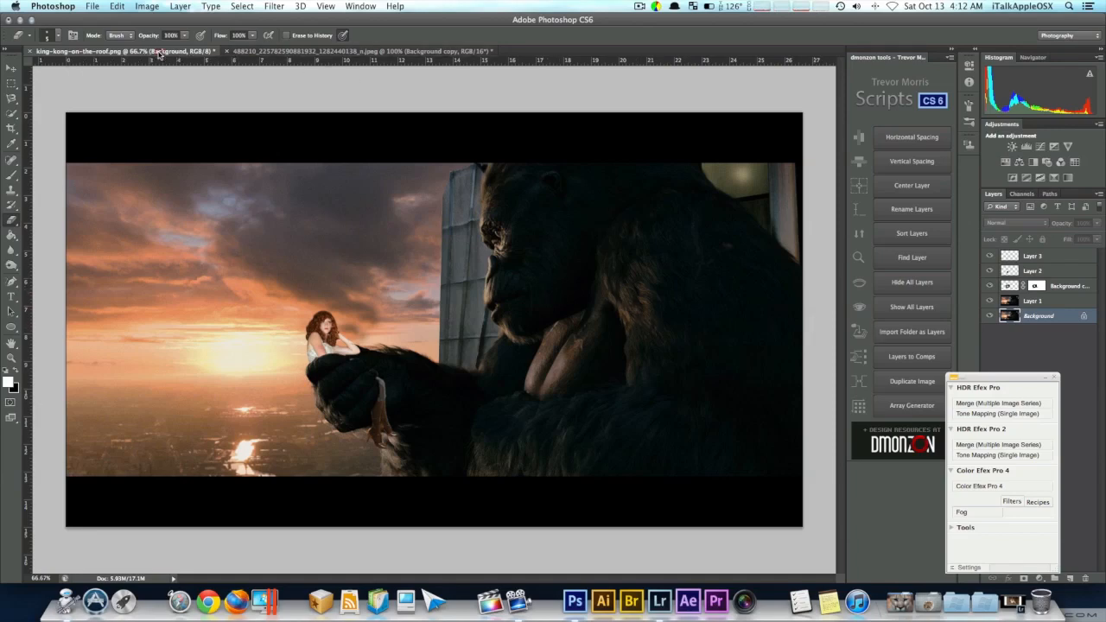
left_click(328, 52)
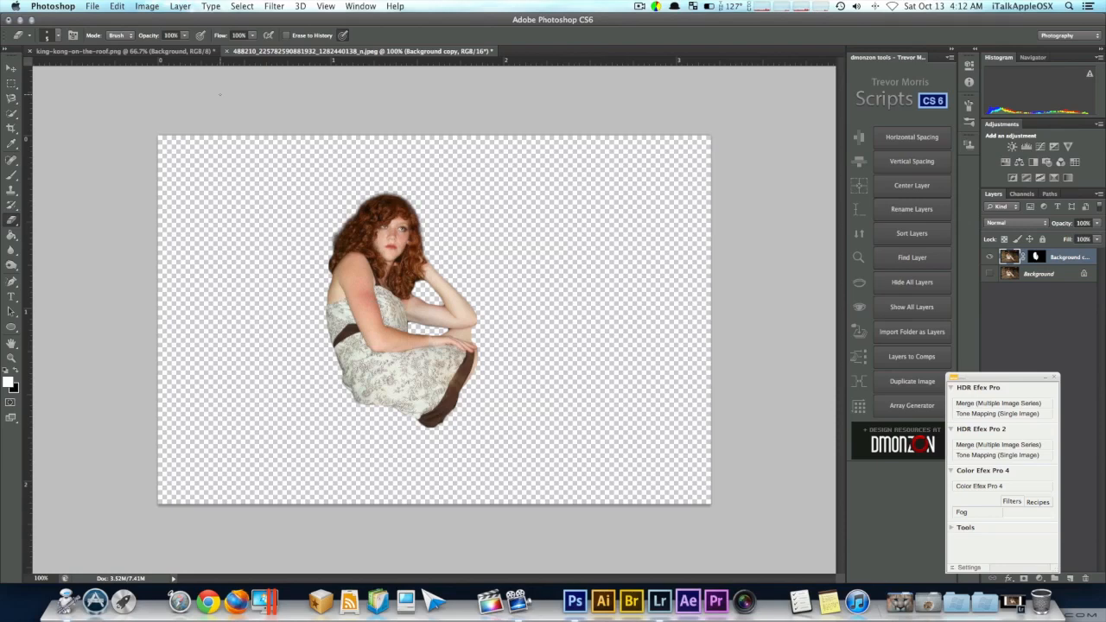
left_click(112, 51)
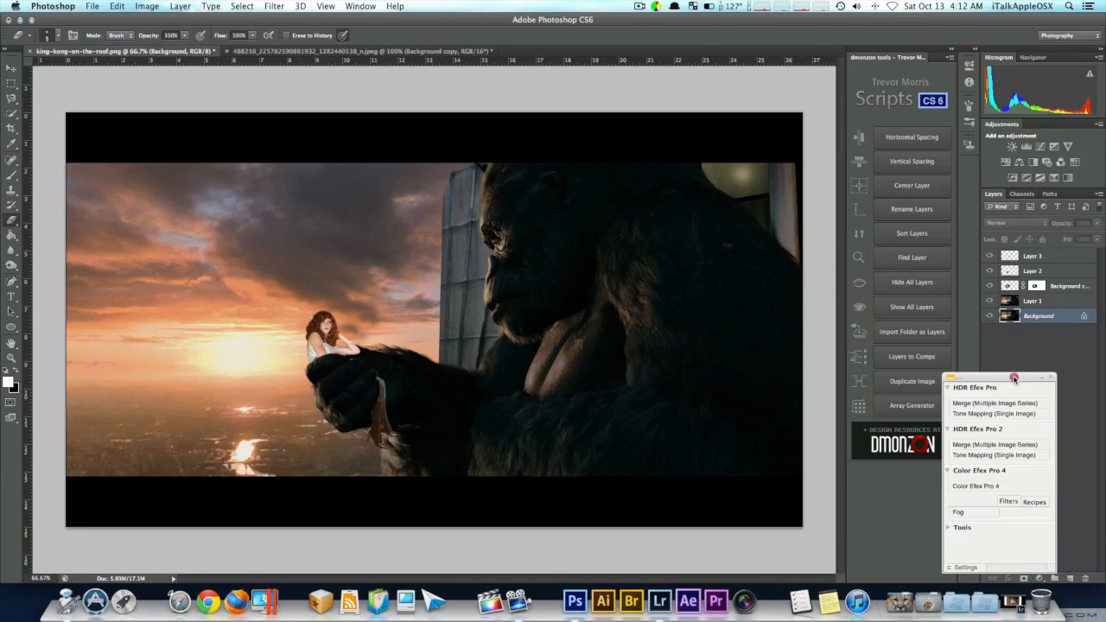
Move the floating HDR Efex Pro palette off the empty layer area and deselect all layers.
left_click_drag(1022, 380, 915, 151)
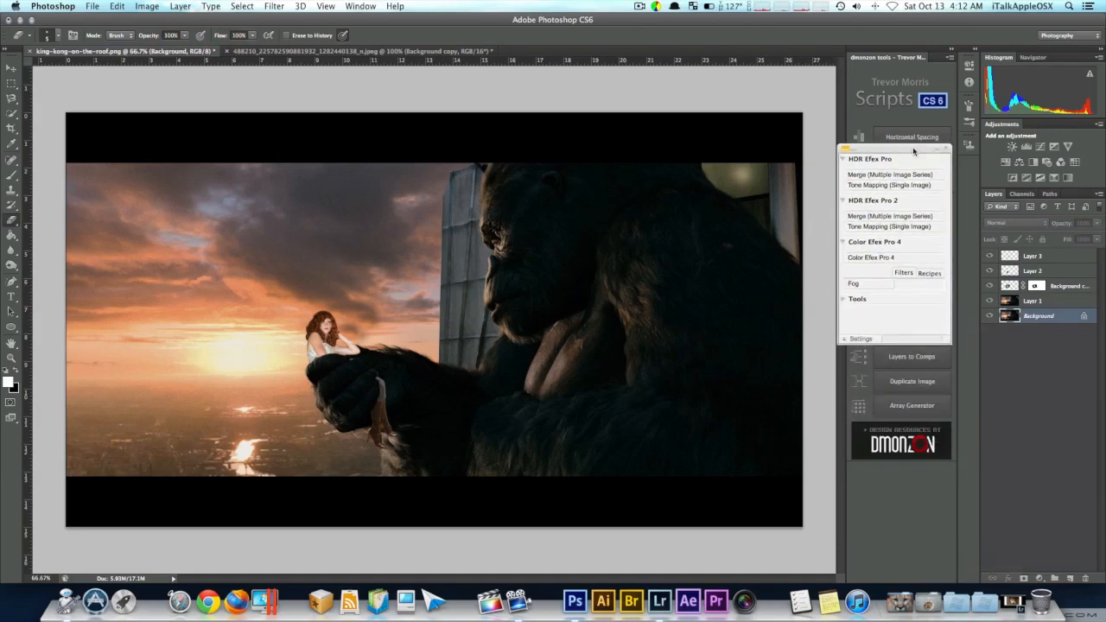
left_click(1062, 417)
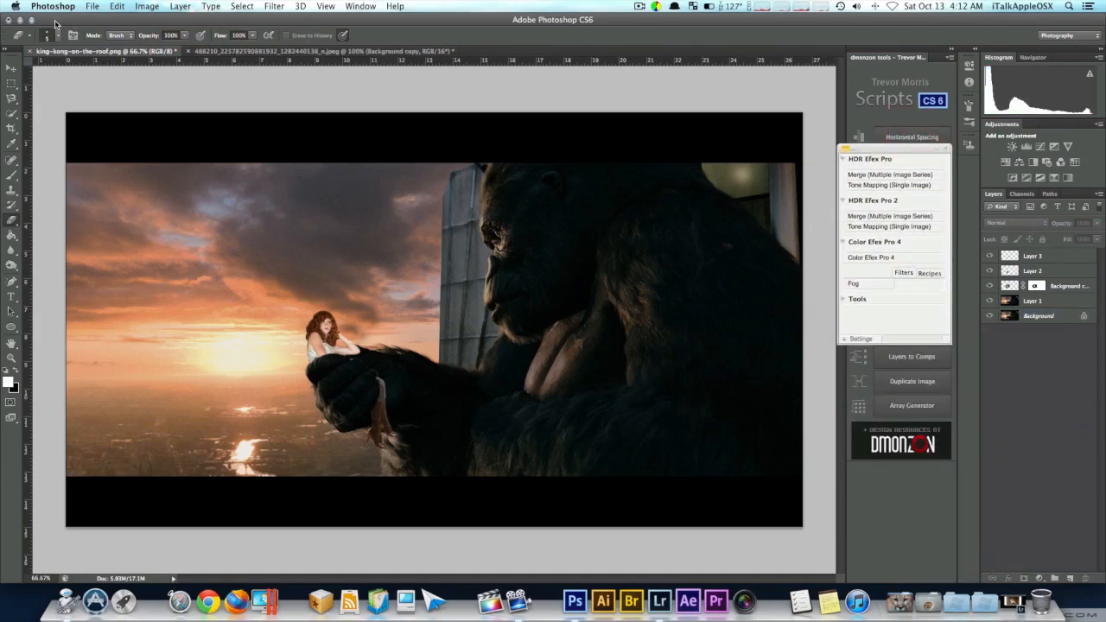